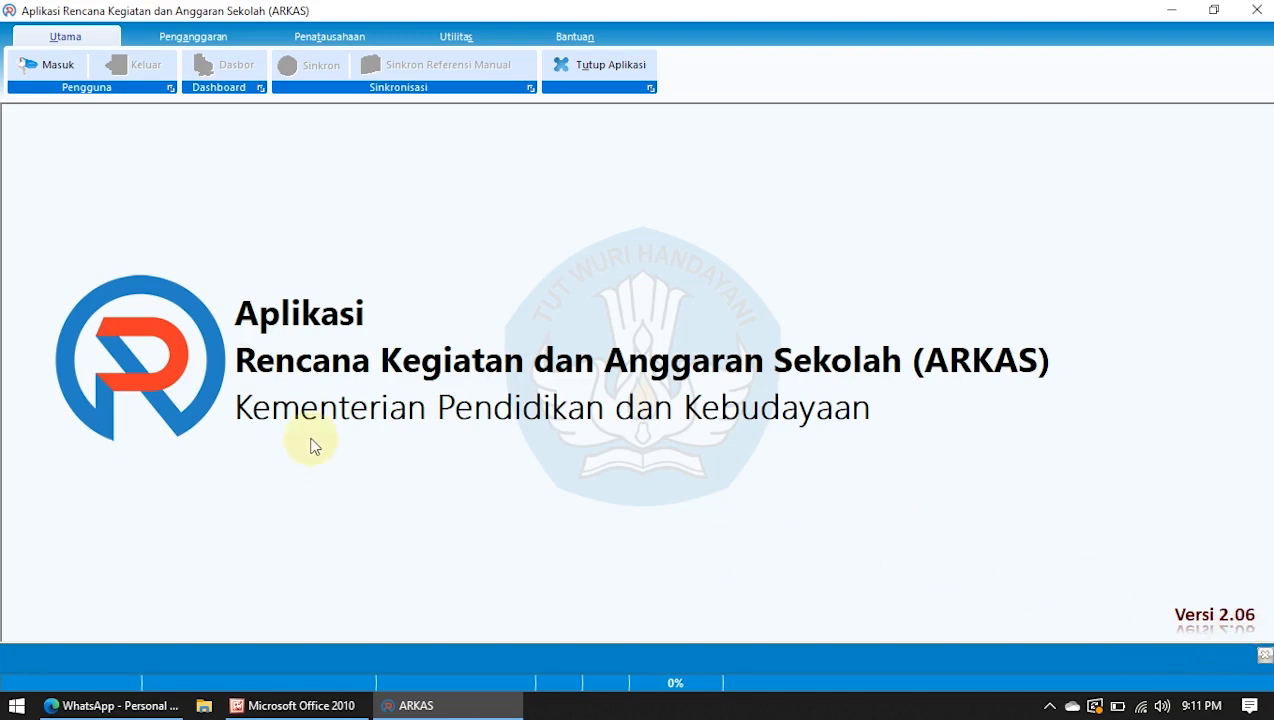
Log in for budget year 2020 with the account's e-mail as username and the account password.
click(34, 64)
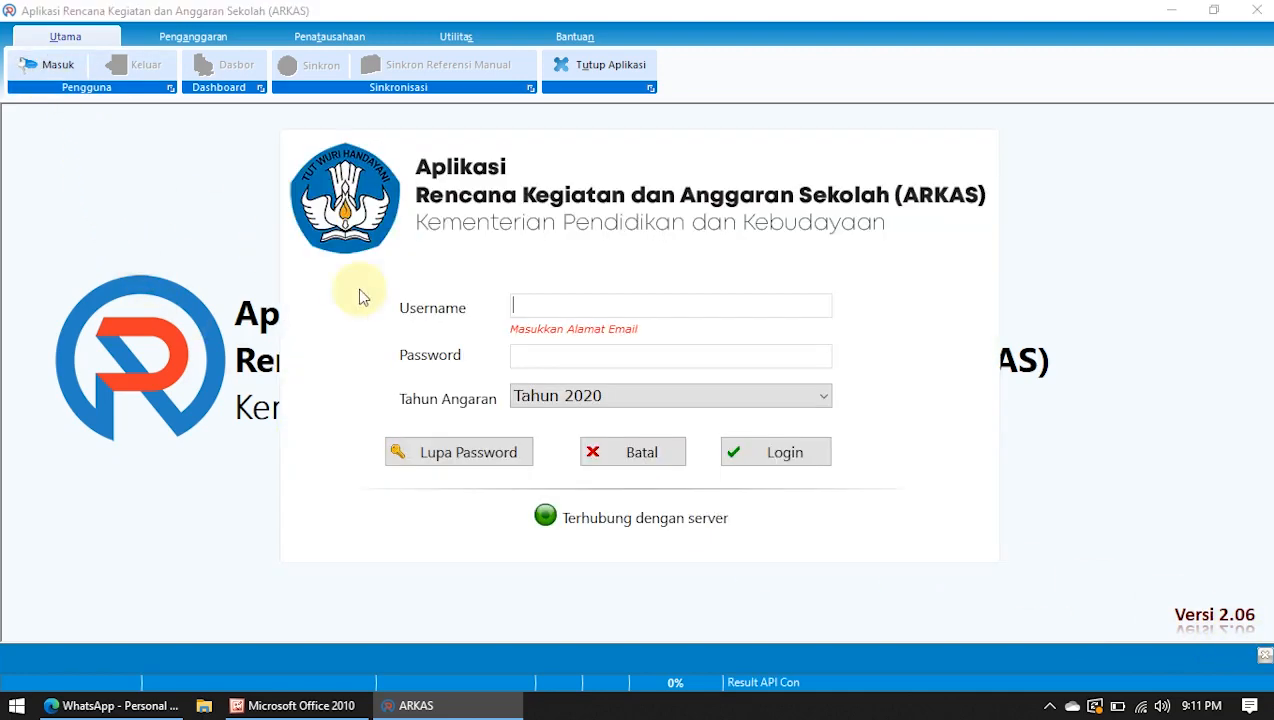
click(560, 307)
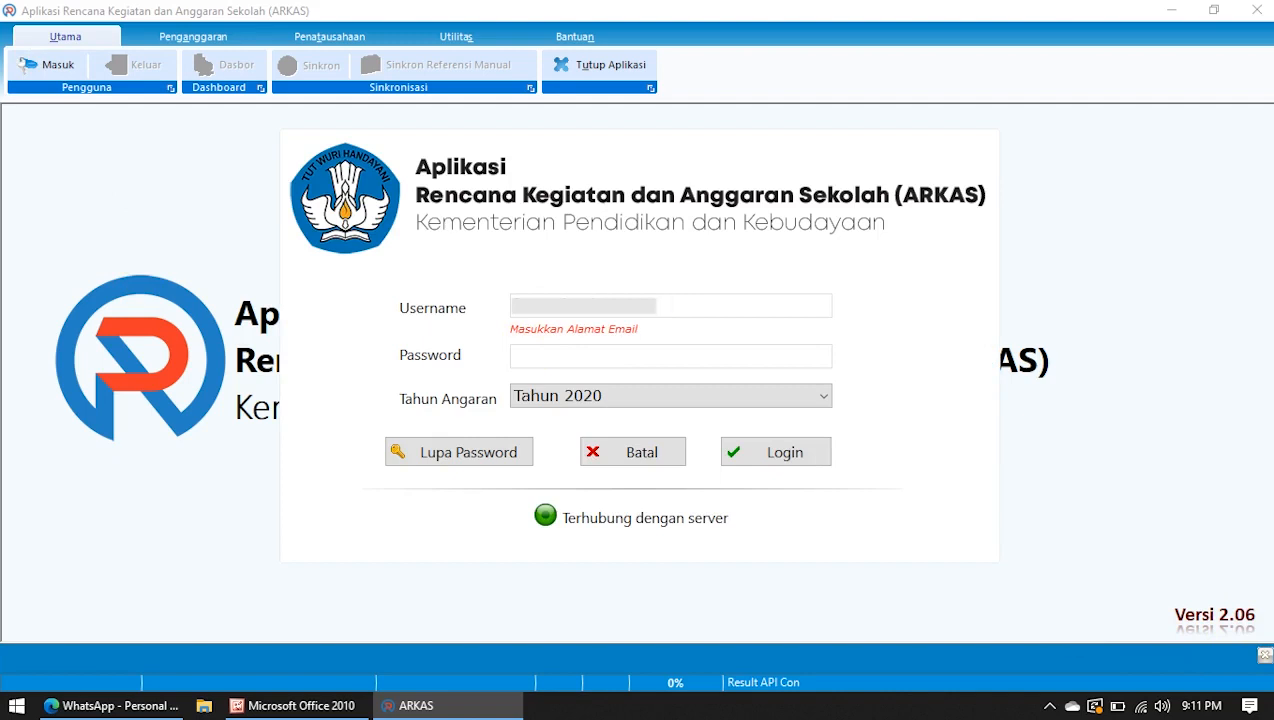
text(@gmail.com)
click(663, 357)
text(**********)
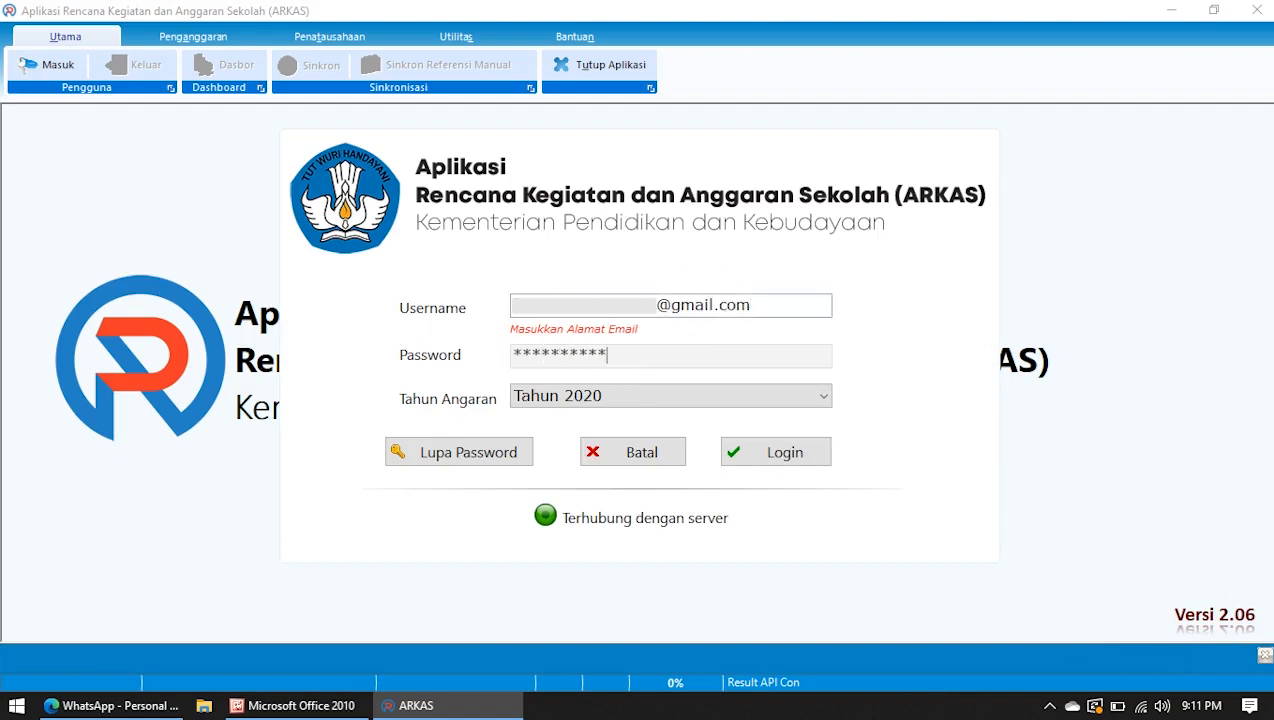
text(*)
click(786, 455)
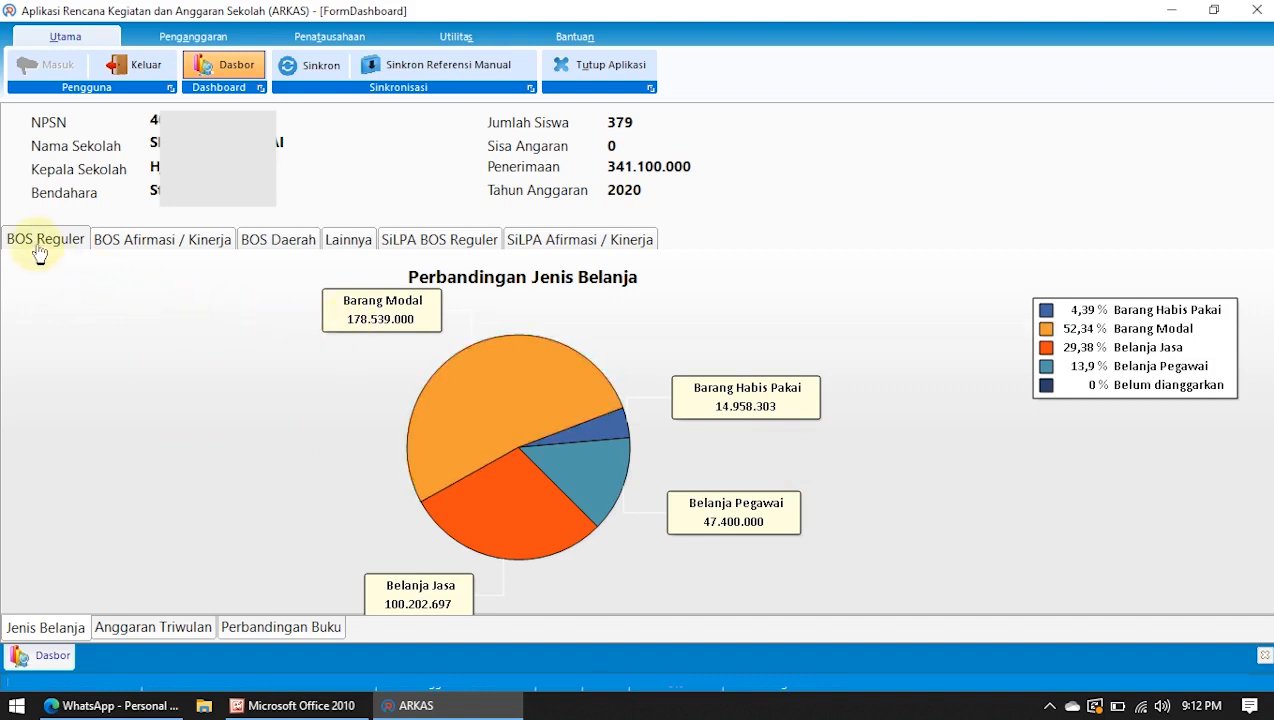
View the BOS Afirmasi / Kinerja dashboard and the Aktivasi Kertas Kerja page.
click(165, 246)
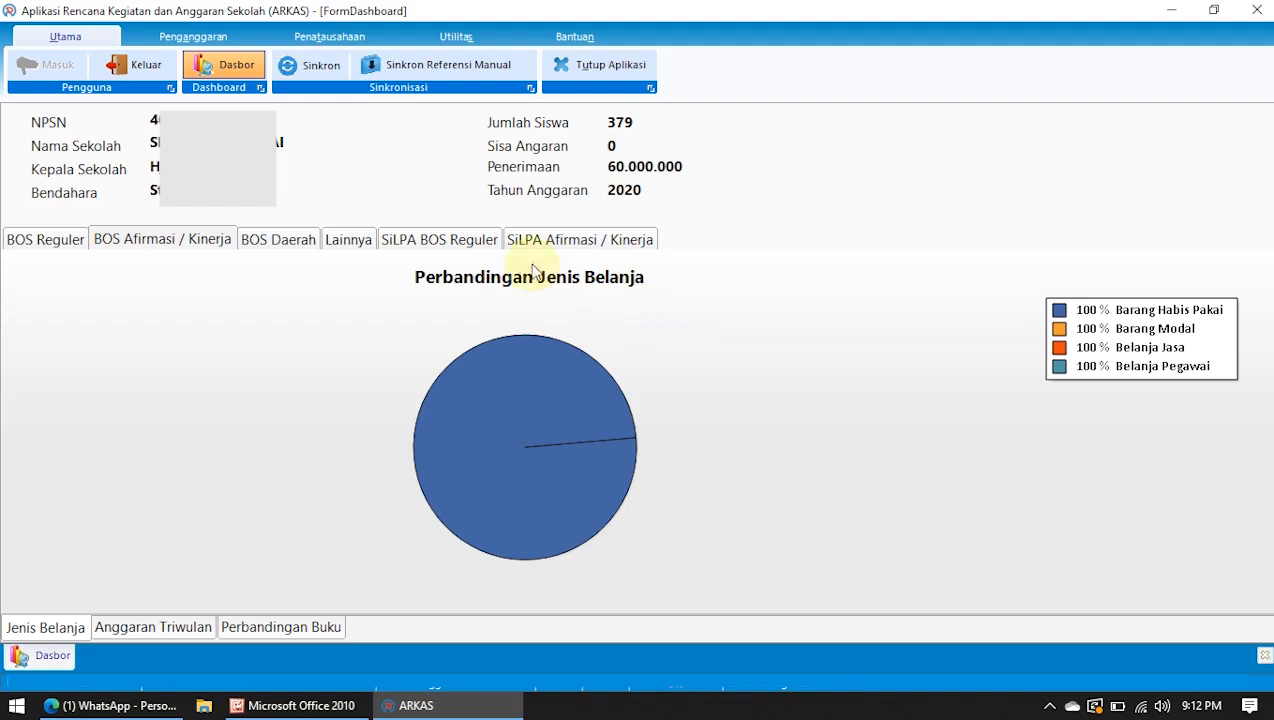
click(158, 40)
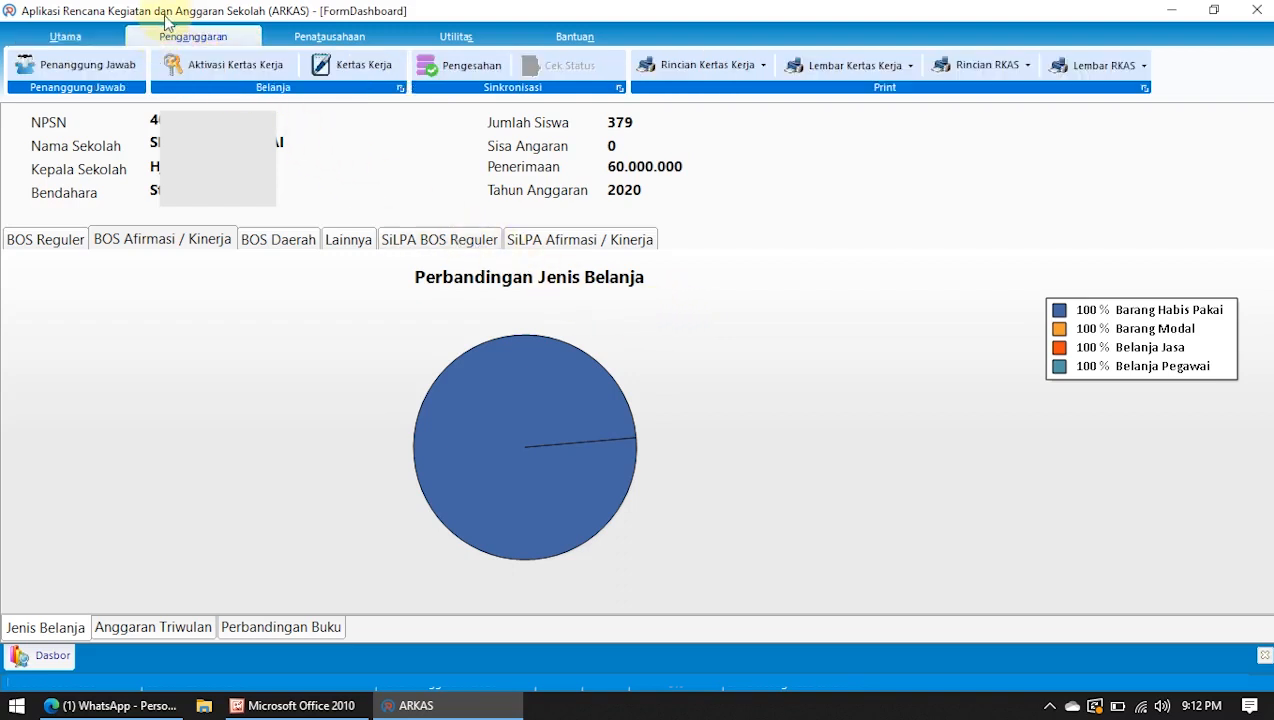
click(213, 72)
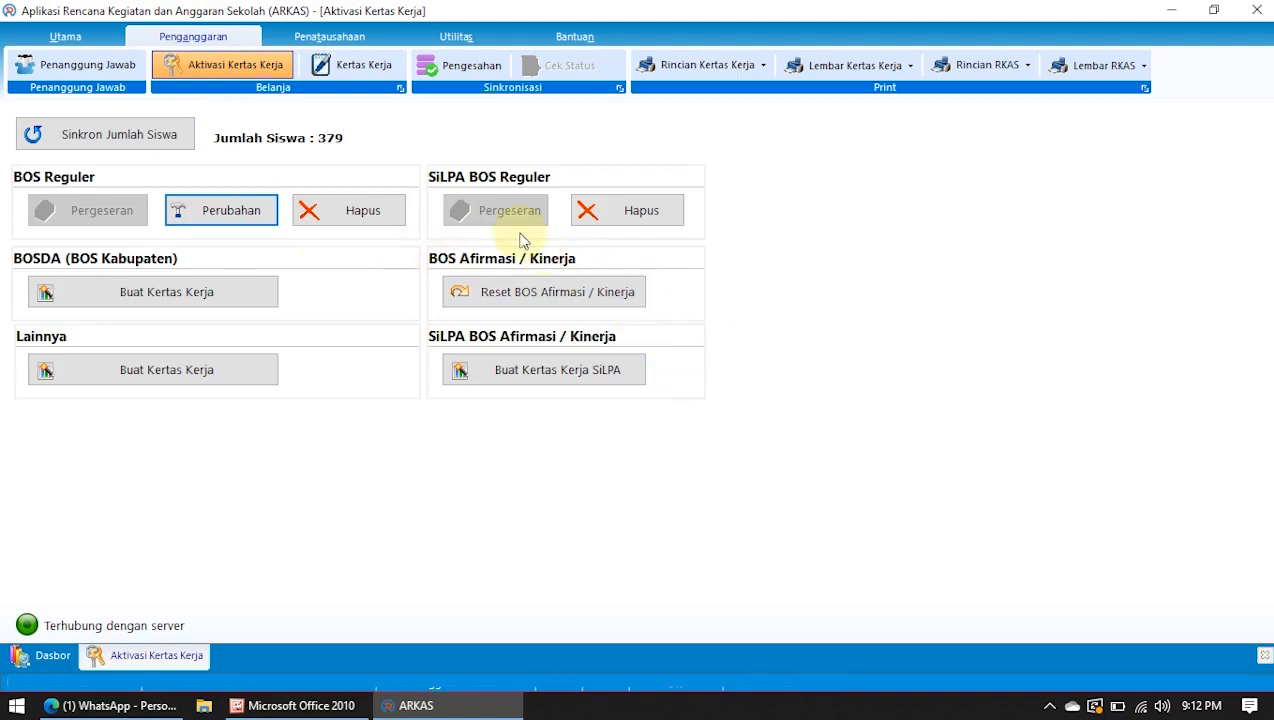
Open the Kertas Kerja worksheet and choose BOS Afirmasi as its Sumber Dana.
click(363, 77)
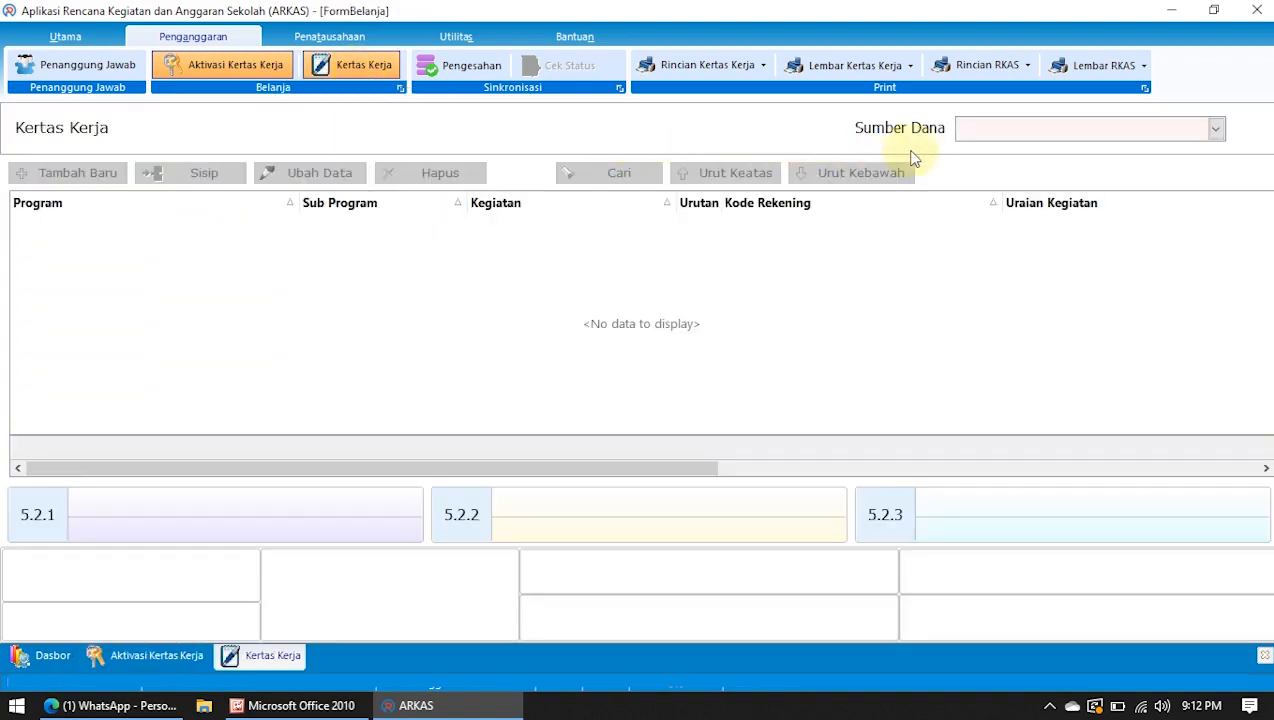
click(985, 133)
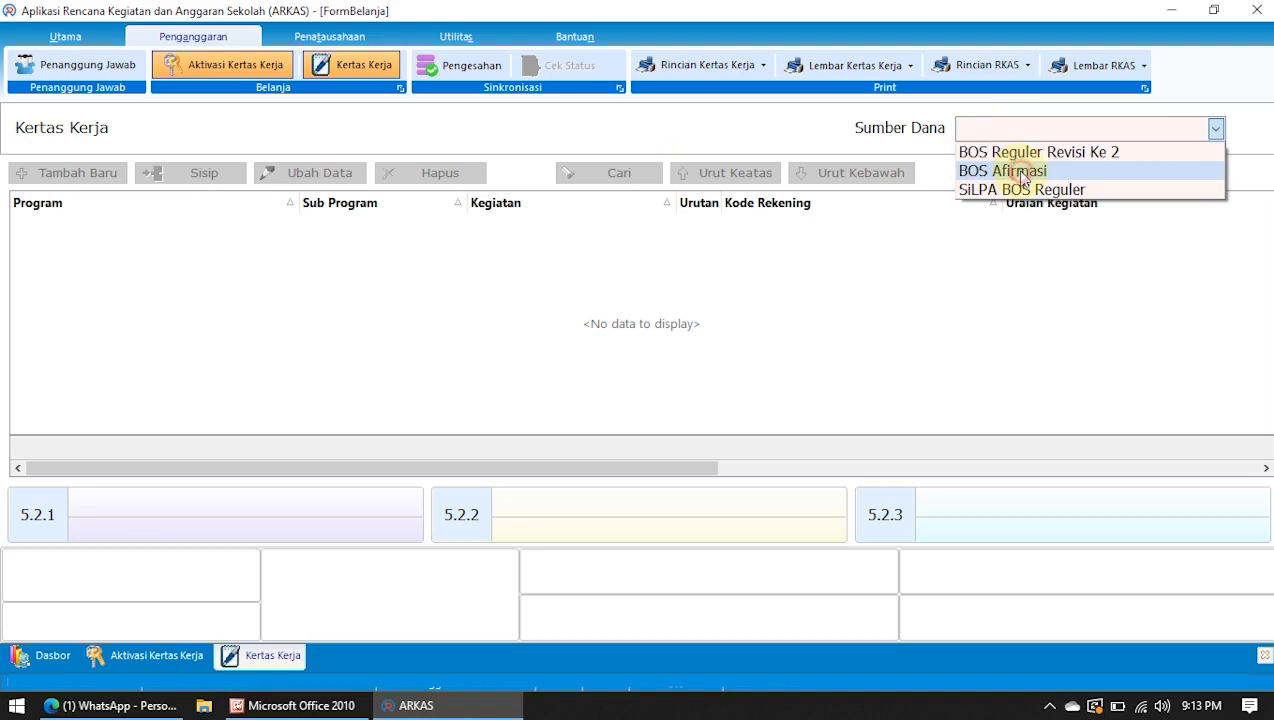
click(1012, 171)
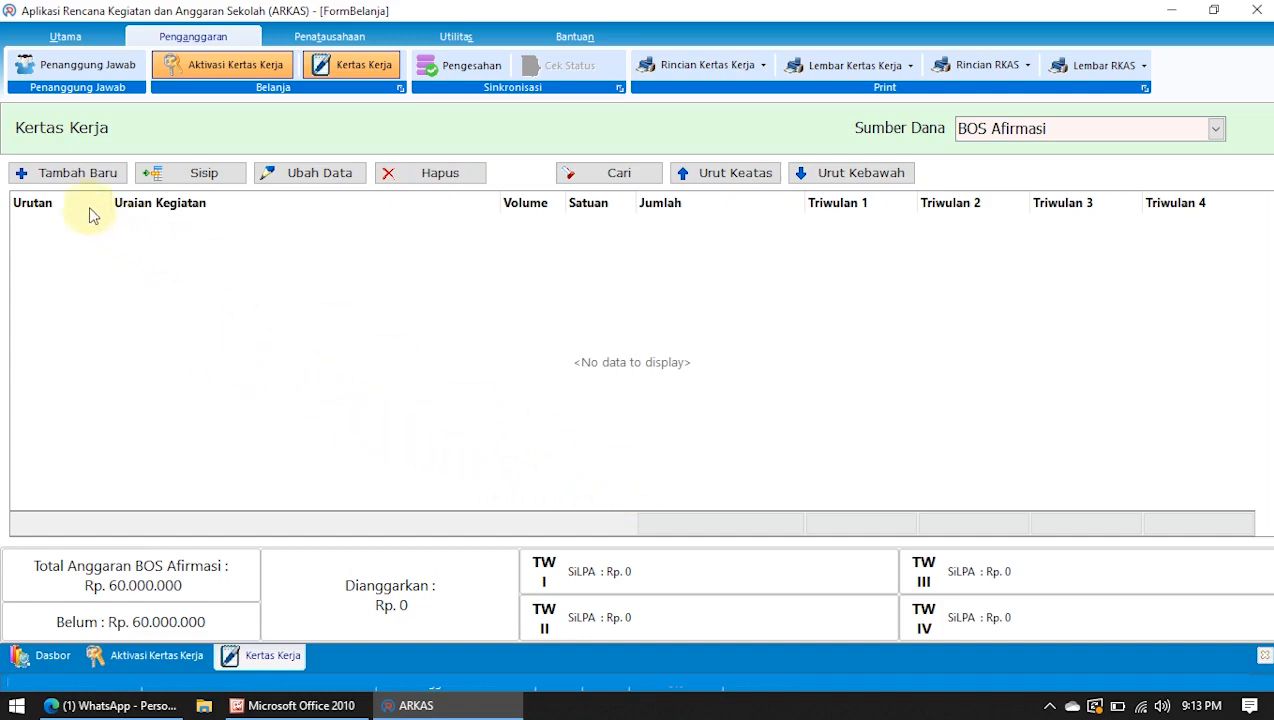
Add a new worksheet entry and set its Kegiatan to 05.02.10, the student textbook procurement activity, by searching for "buku".
click(63, 178)
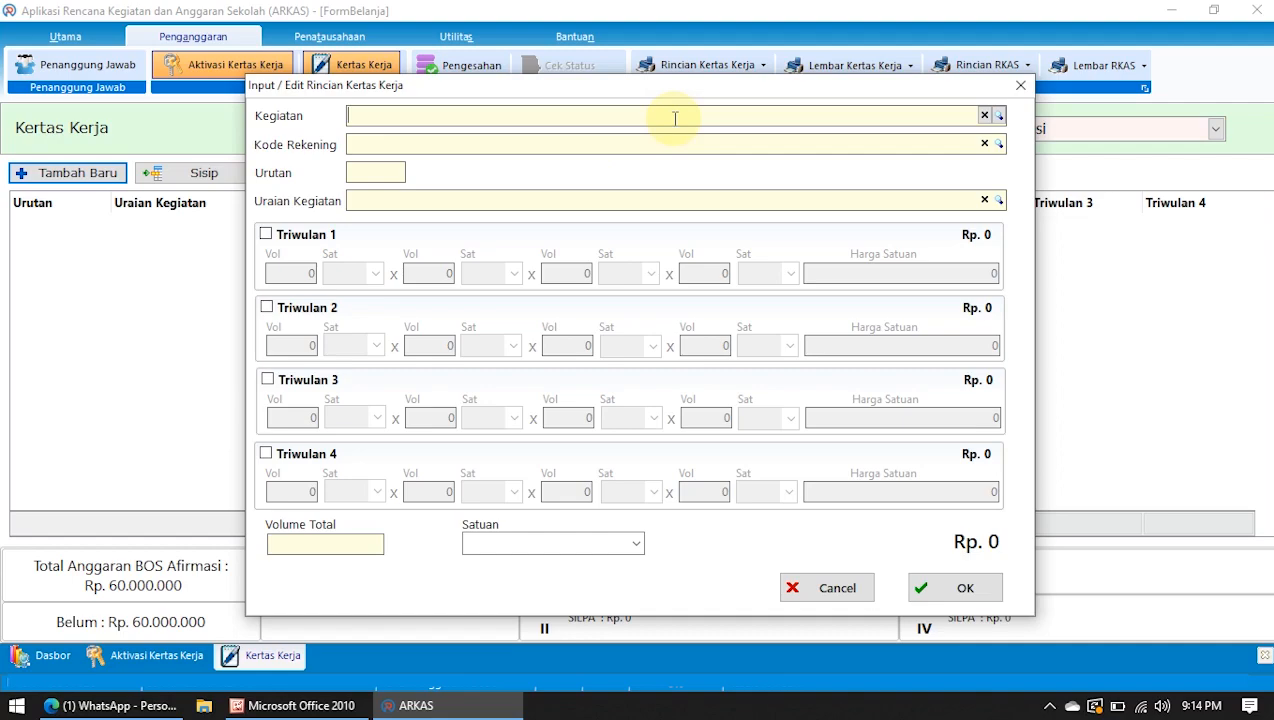
click(675, 118)
text(uka)
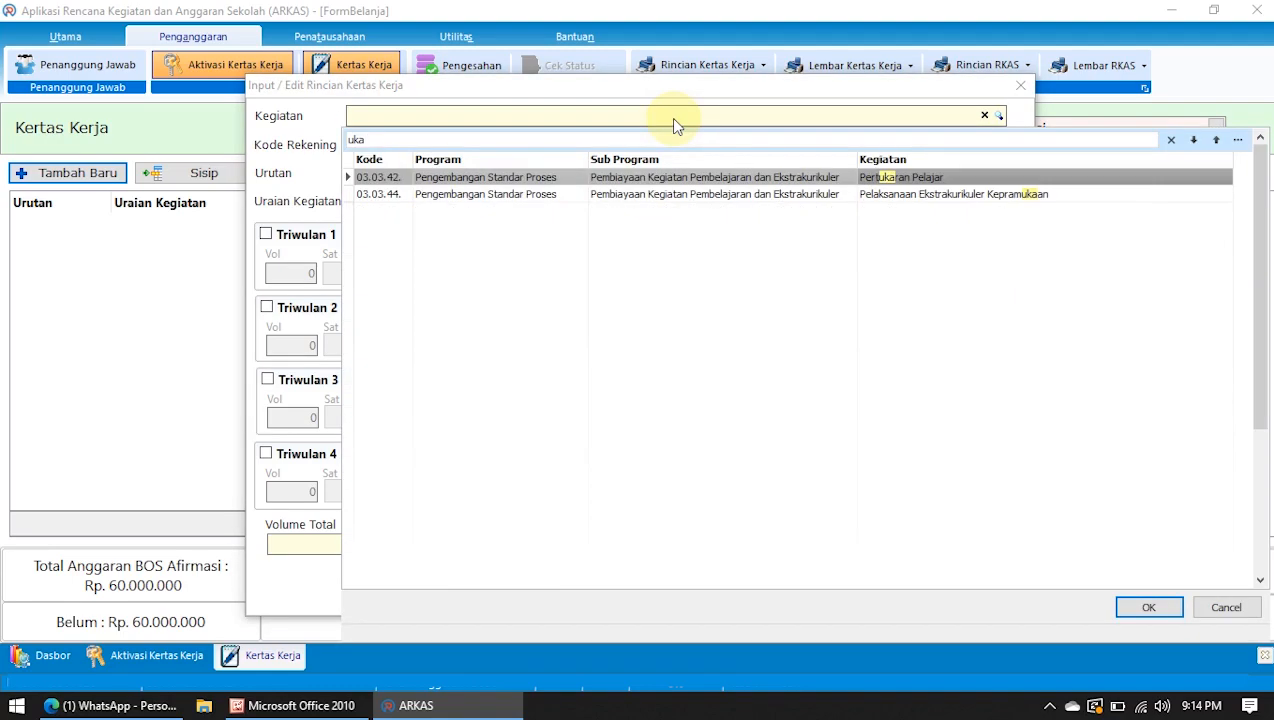
key(BackSpace)
key(BackSpace)
key(BackSpace)
text(buku)
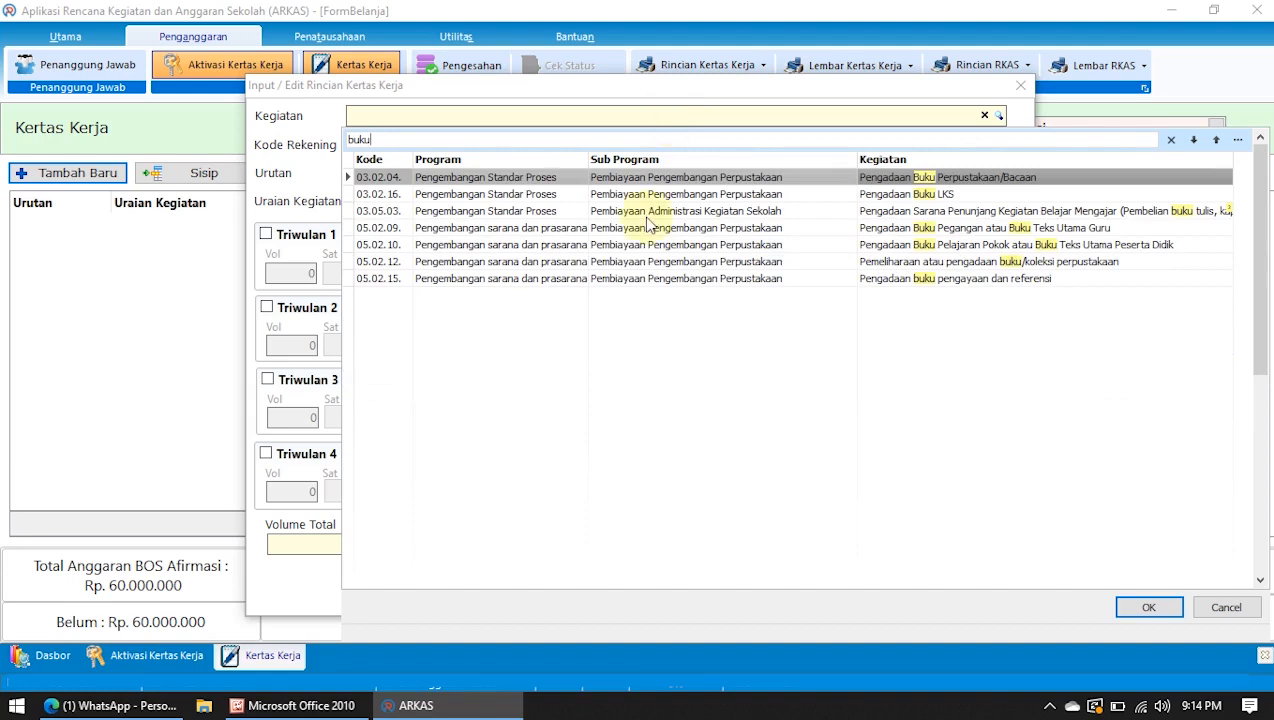
click(532, 246)
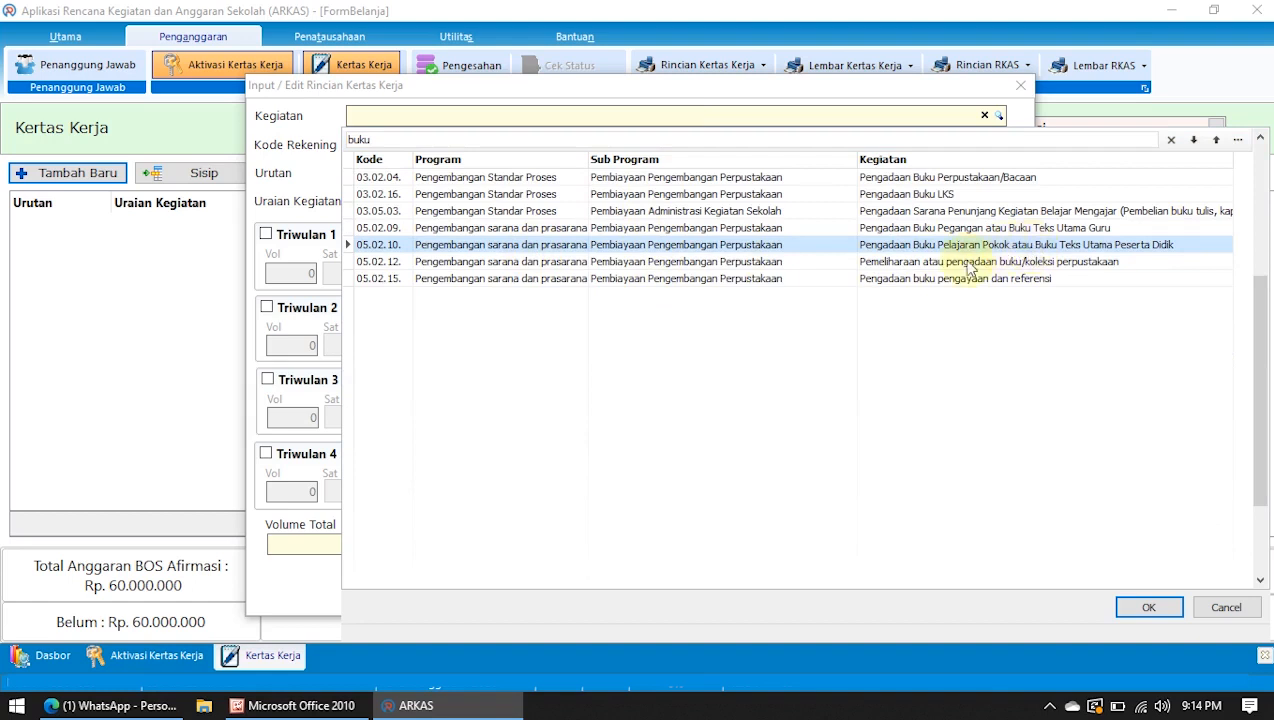
double_click(748, 252)
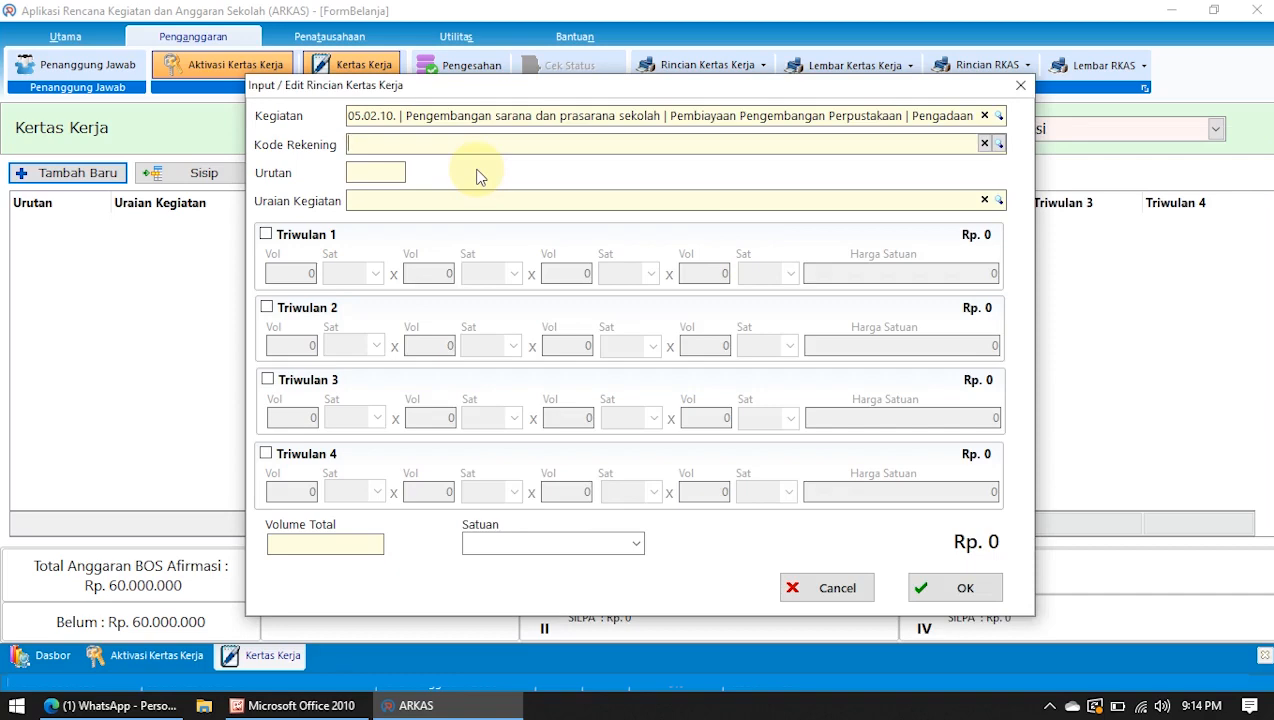
Search the account codes for "buku el" and set Kode Rekening to 5.2.3.27.026, Belanja modal pengadaan buku elektronik.
text(buku )
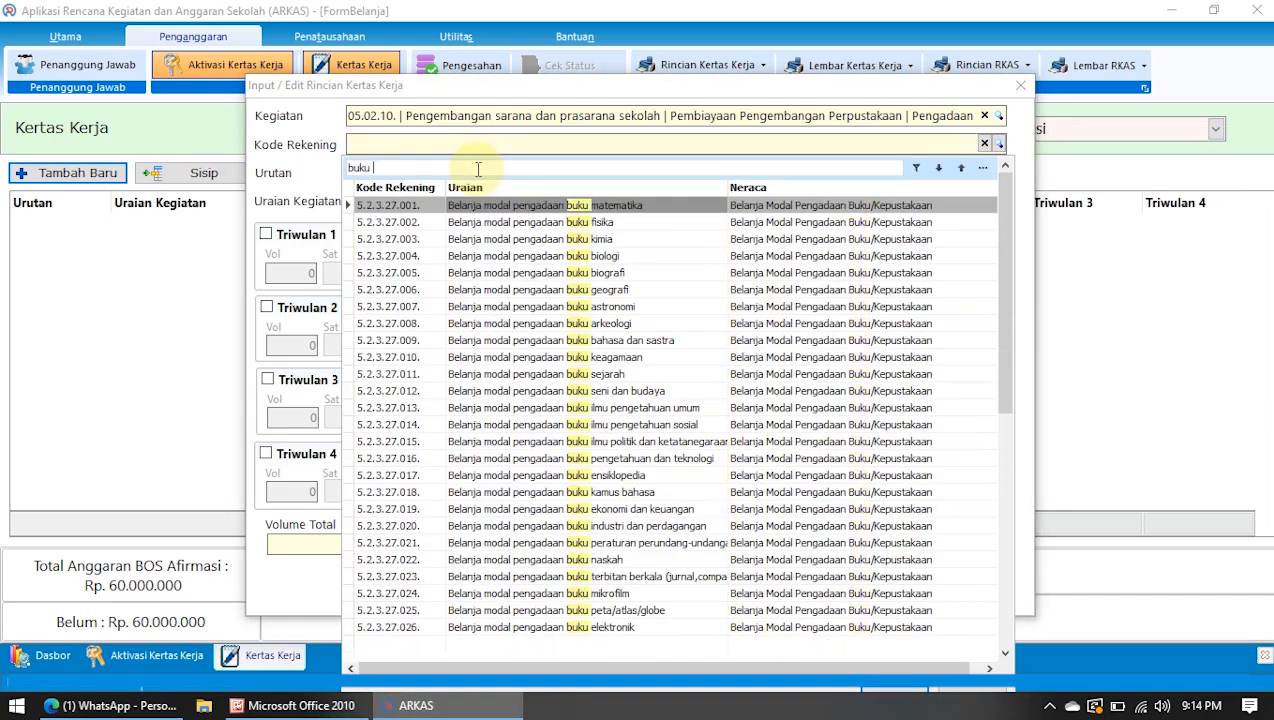
text(el)
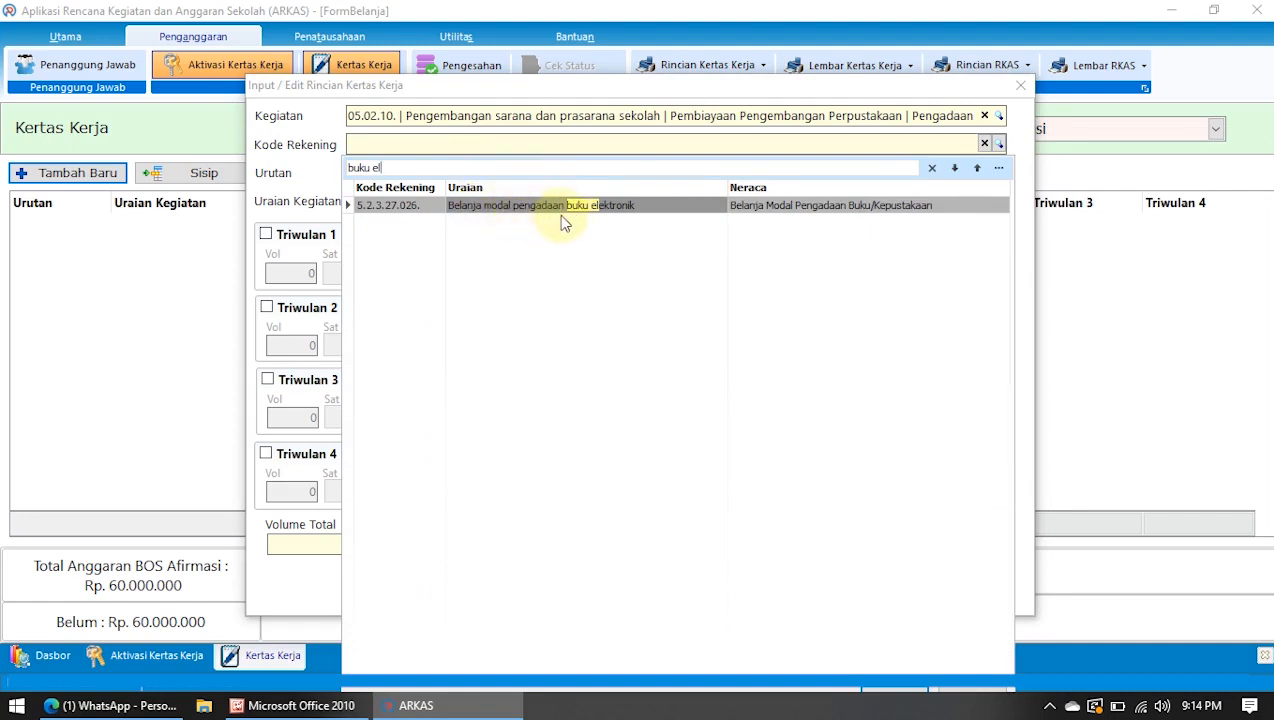
click(591, 206)
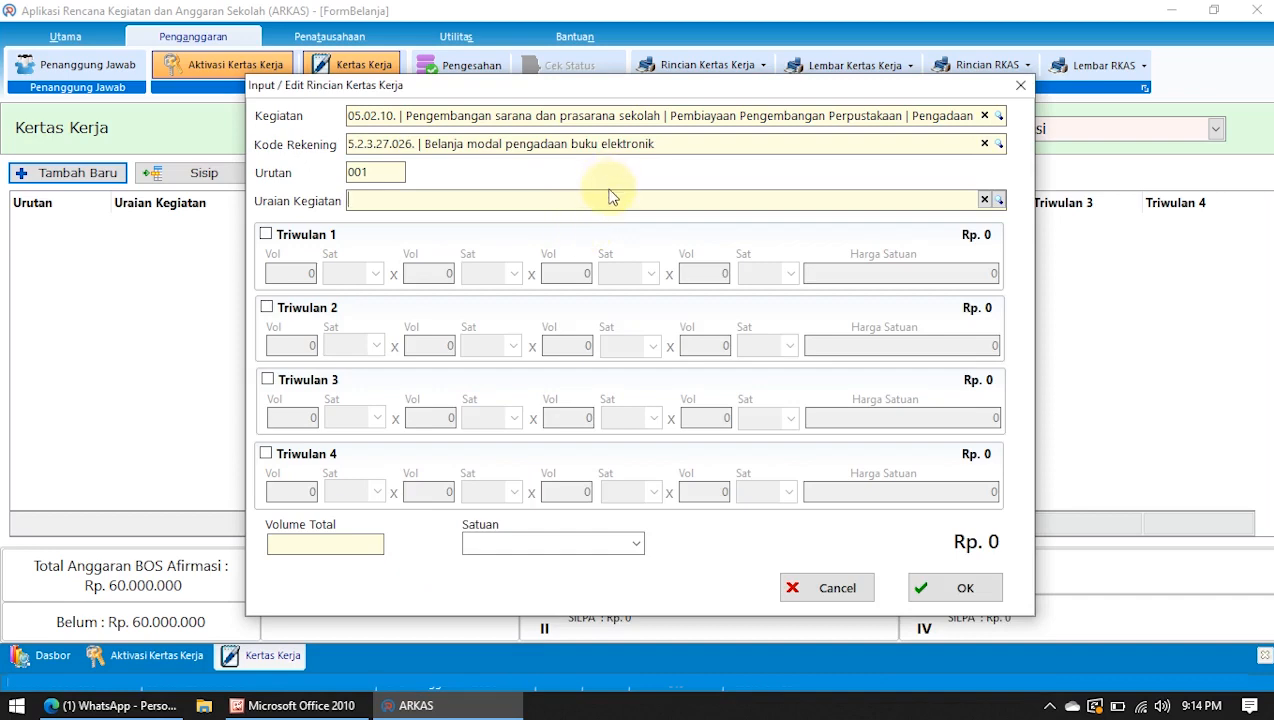
Check the handwritten book price list in Microsoft Office 2010, and open the Uraian Kegiatan item list back in ARKAS.
click(295, 705)
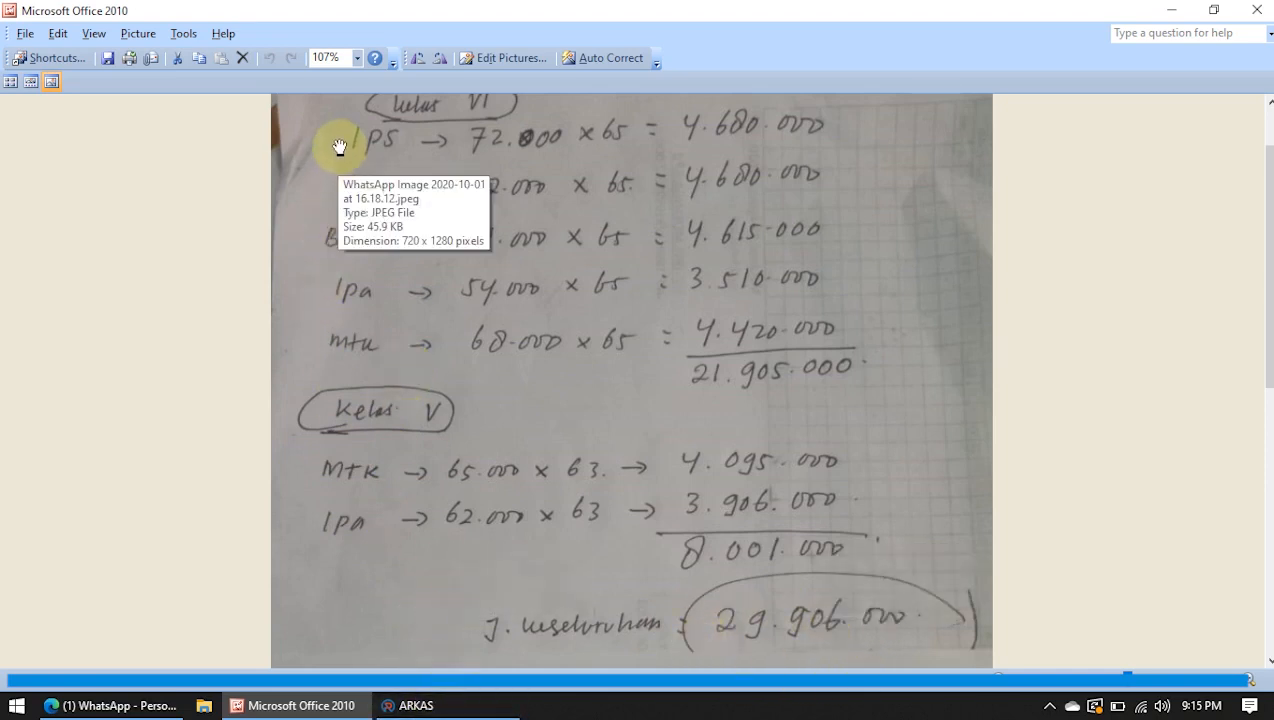
click(455, 706)
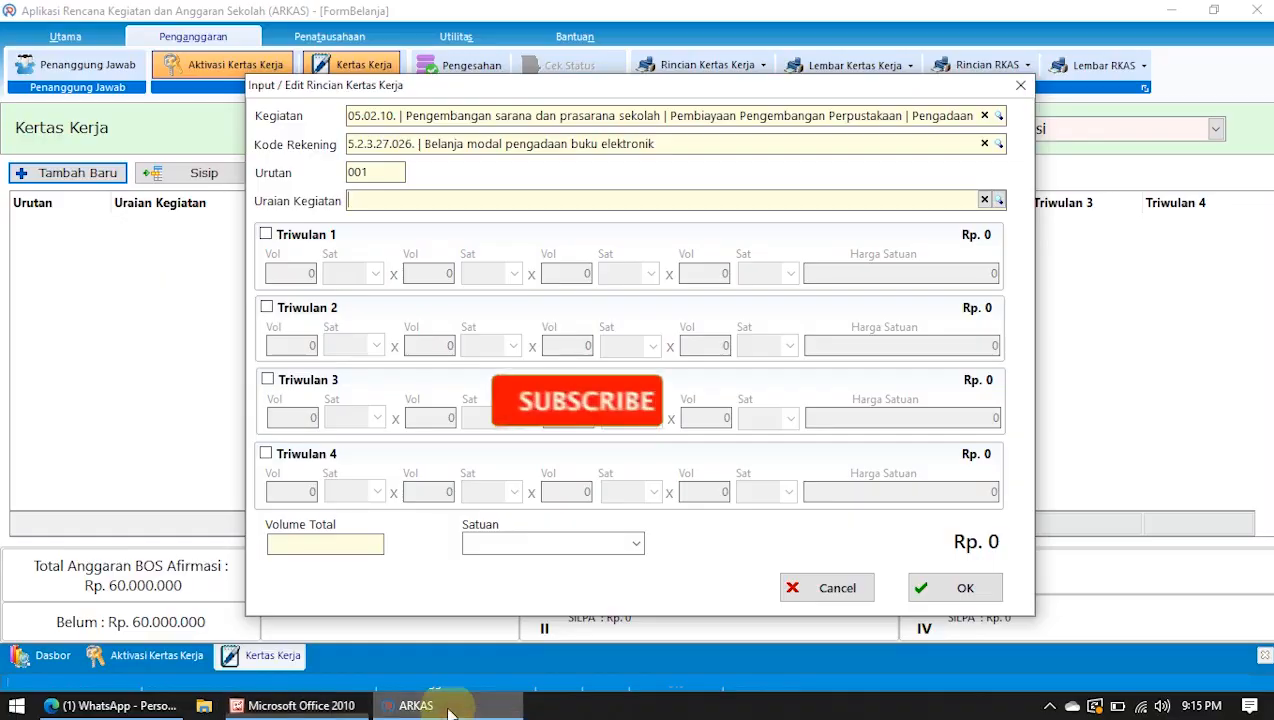
click(384, 200)
text(ilmu pe)
key(BackSpace)
key(BackSpace)
key(BackSpace)
key(BackSpace)
key(BackSpace)
key(BackSpace)
key(BackSpace)
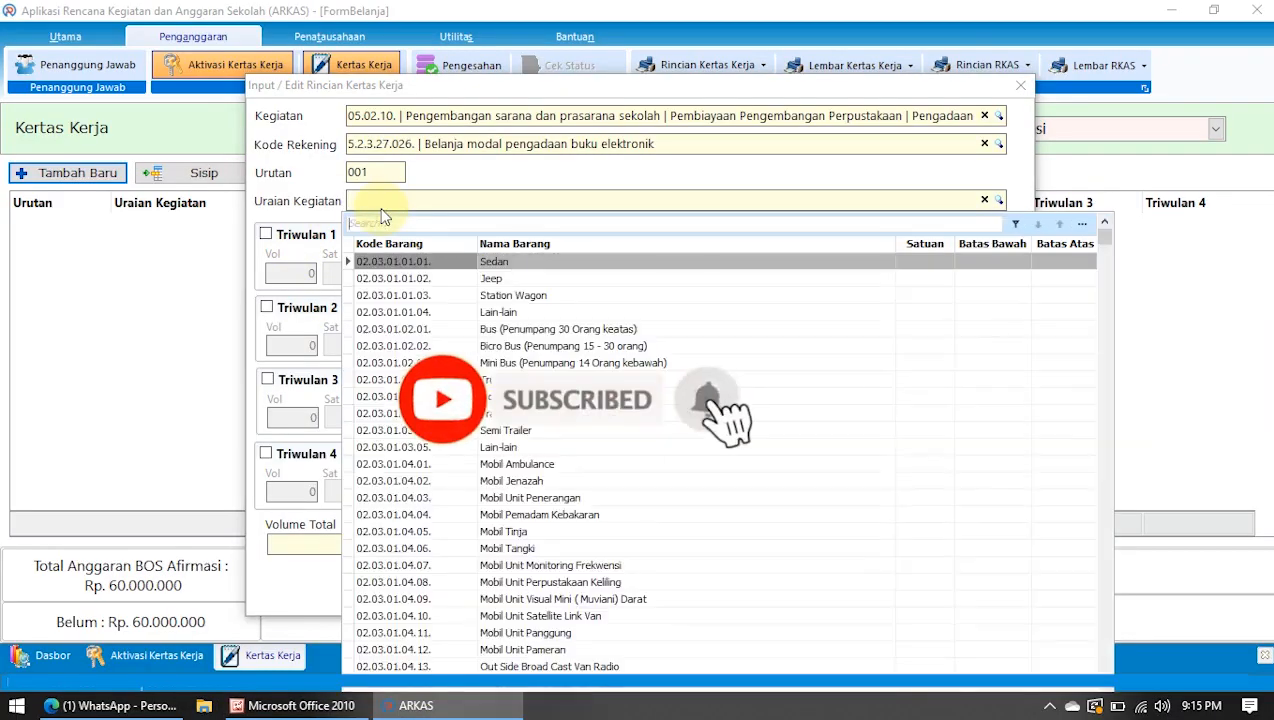
text(ips)
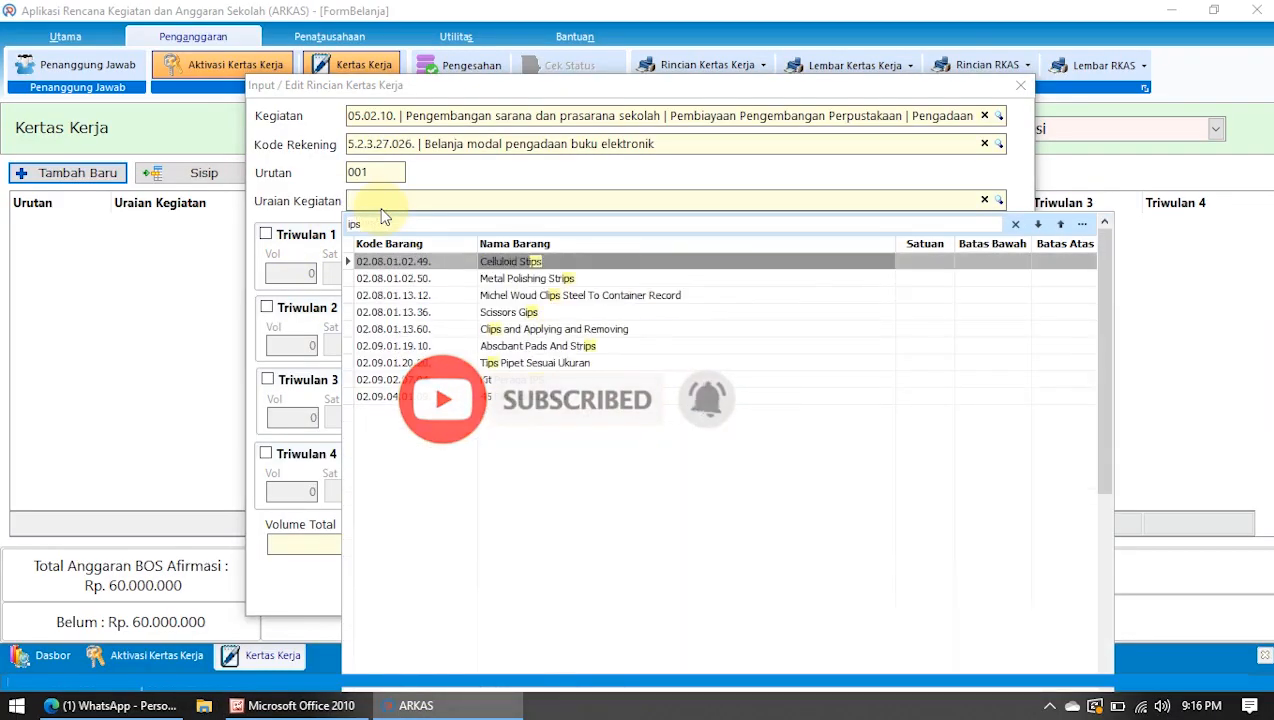
key(BackSpace)
key(BackSpace)
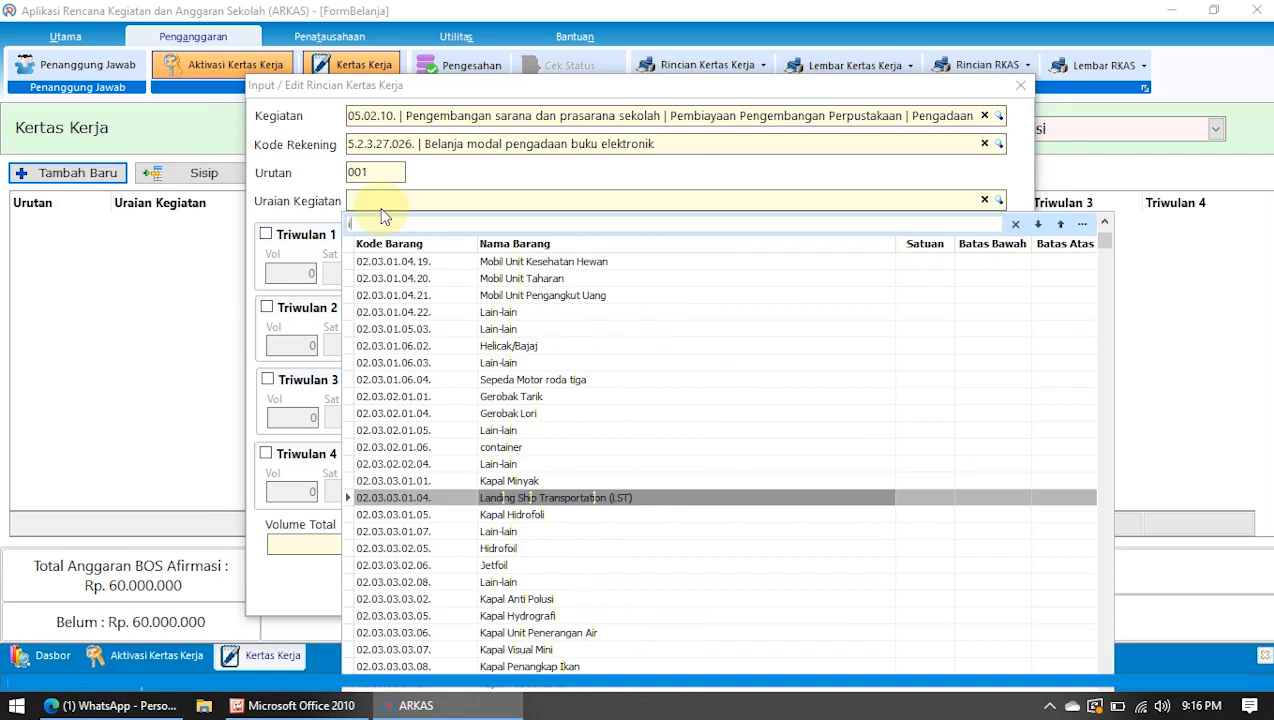
key(BackSpace)
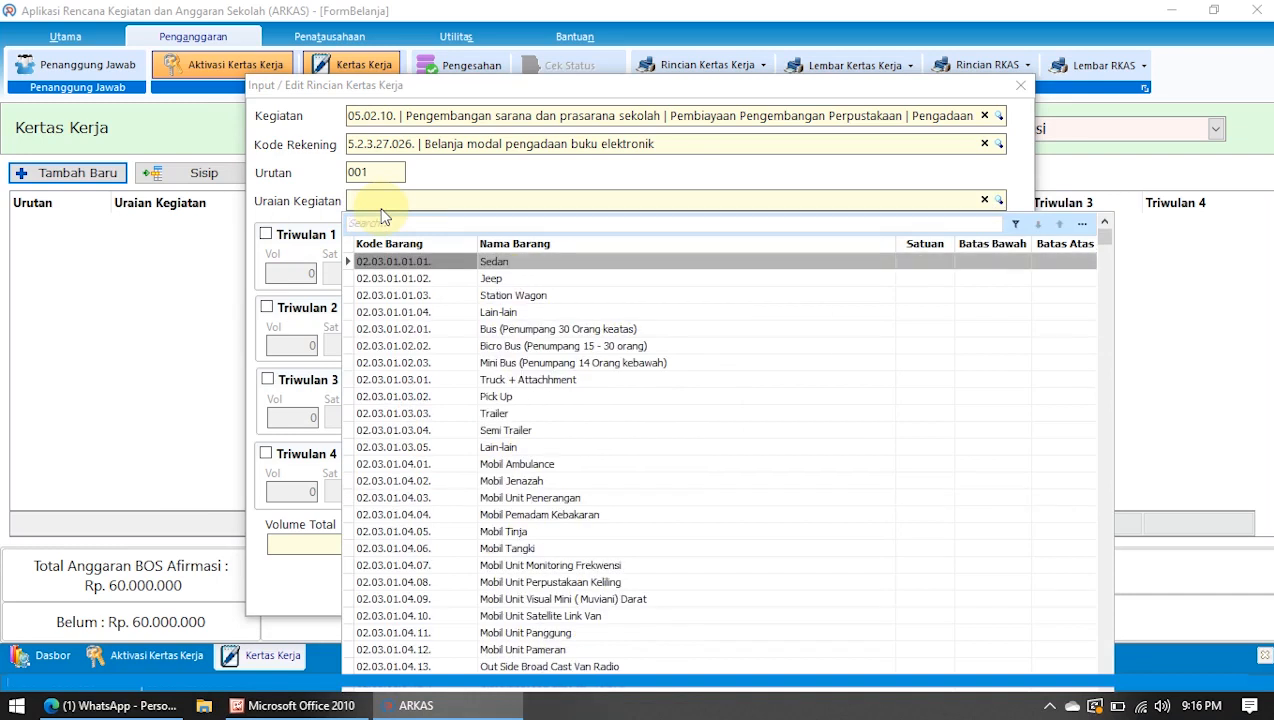
Search the item list for "buku" and set Uraian Kegiatan to Buku.
text(buku)
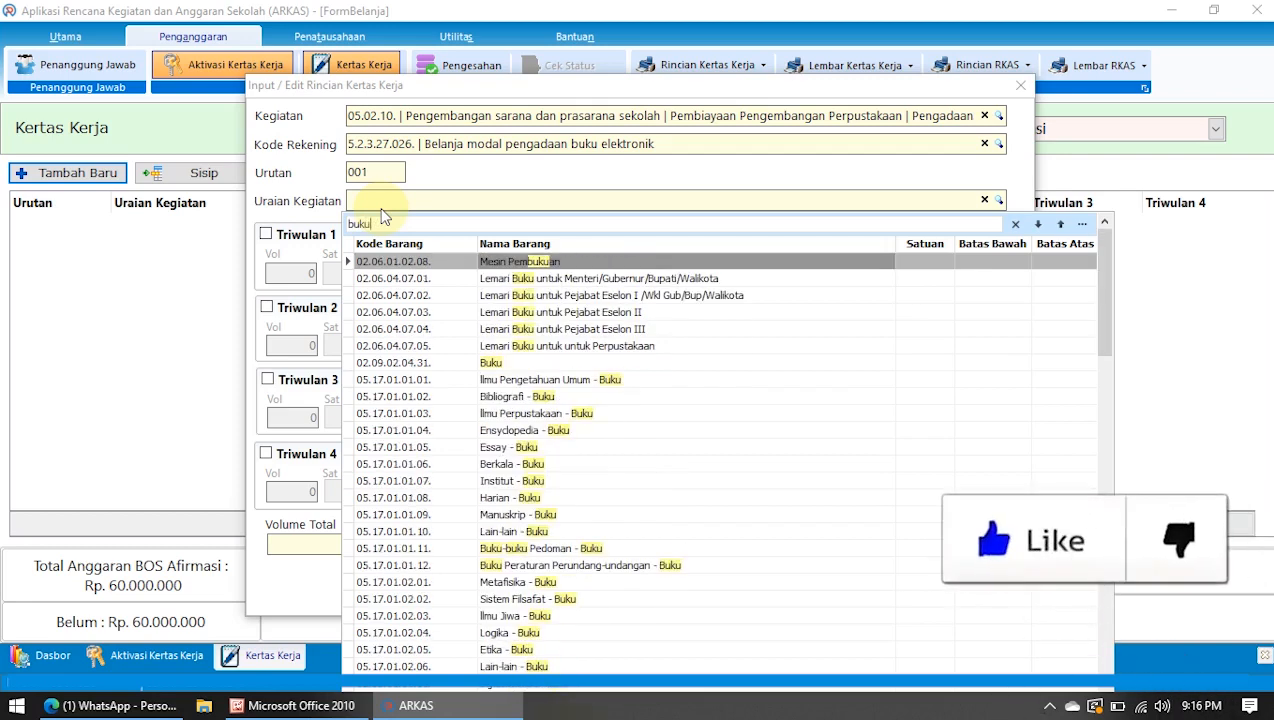
click(490, 365)
double_click(490, 365)
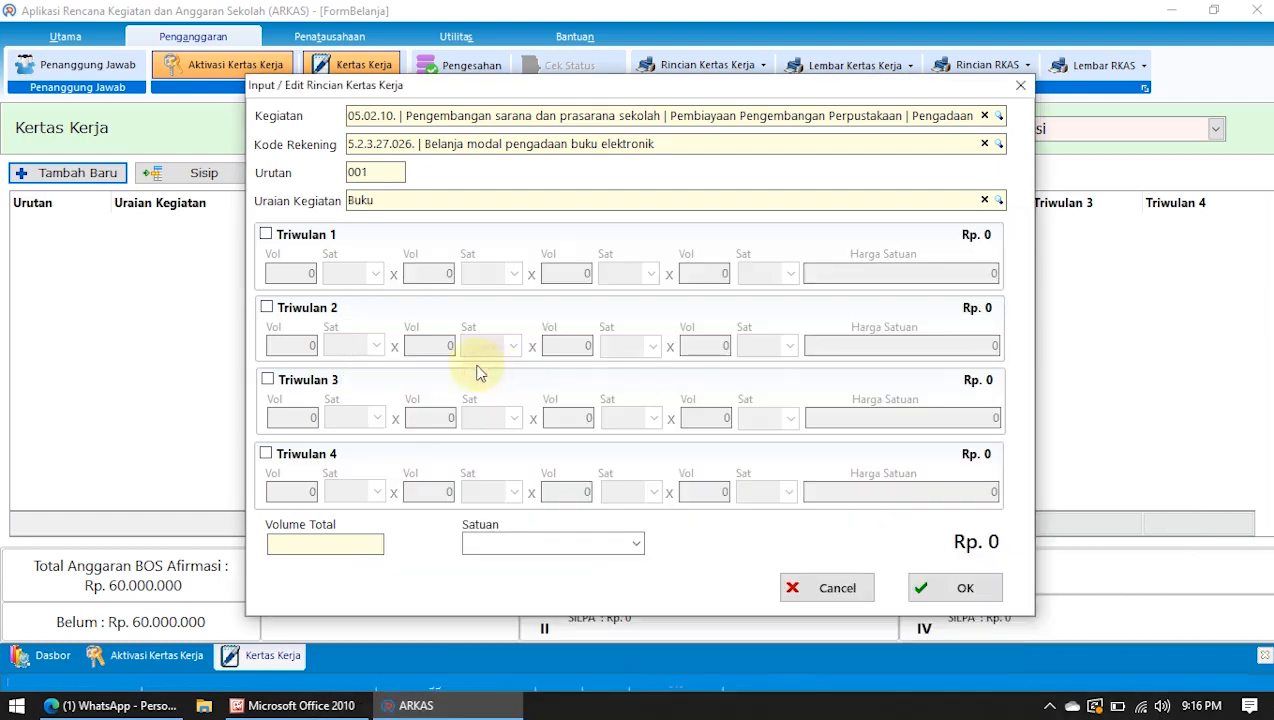
Enable Triwulan 1 and enter volume 65, an Exemplar unit and Harga Satuan 72000 from the IPS line of the handwritten price list.
click(288, 238)
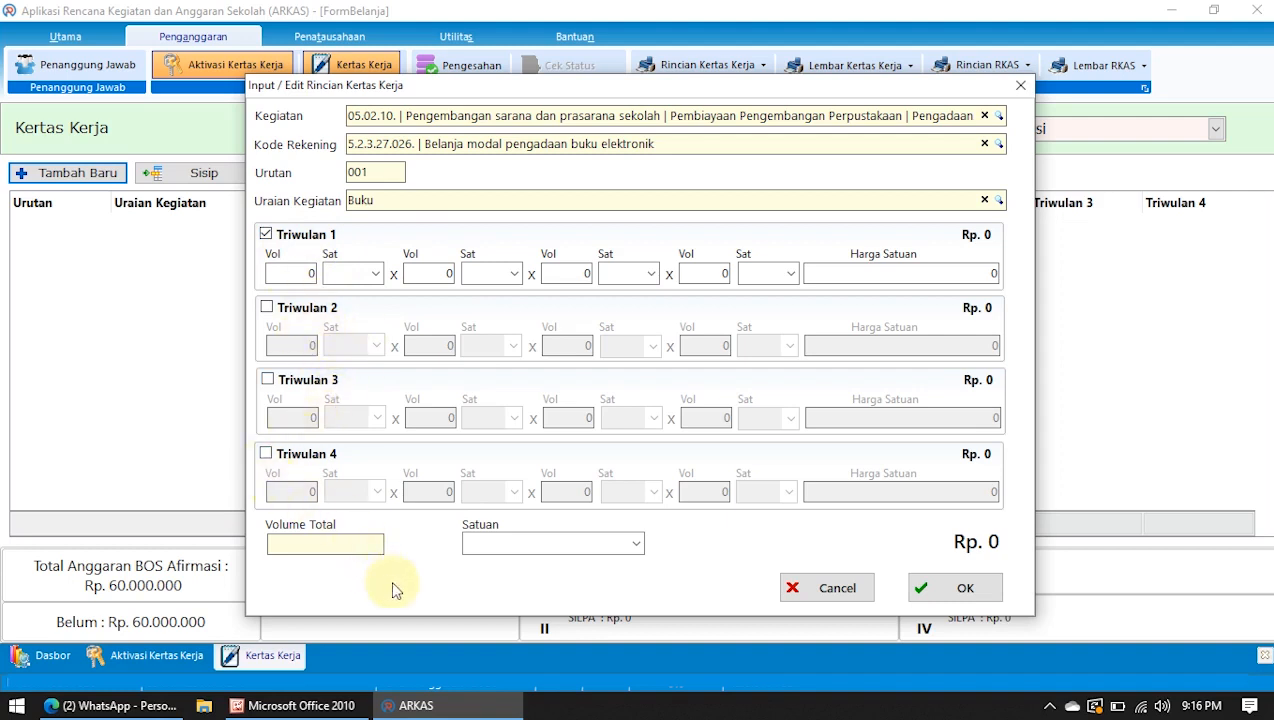
mouse_move(294, 712)
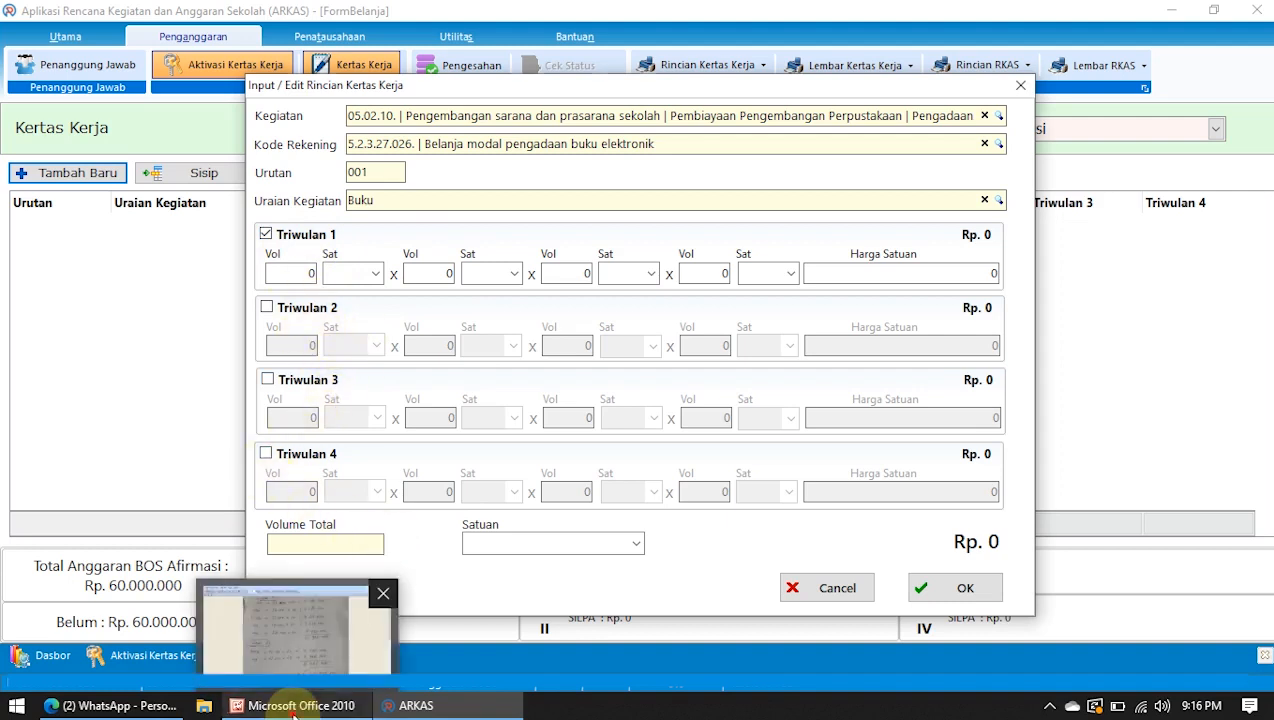
click(294, 710)
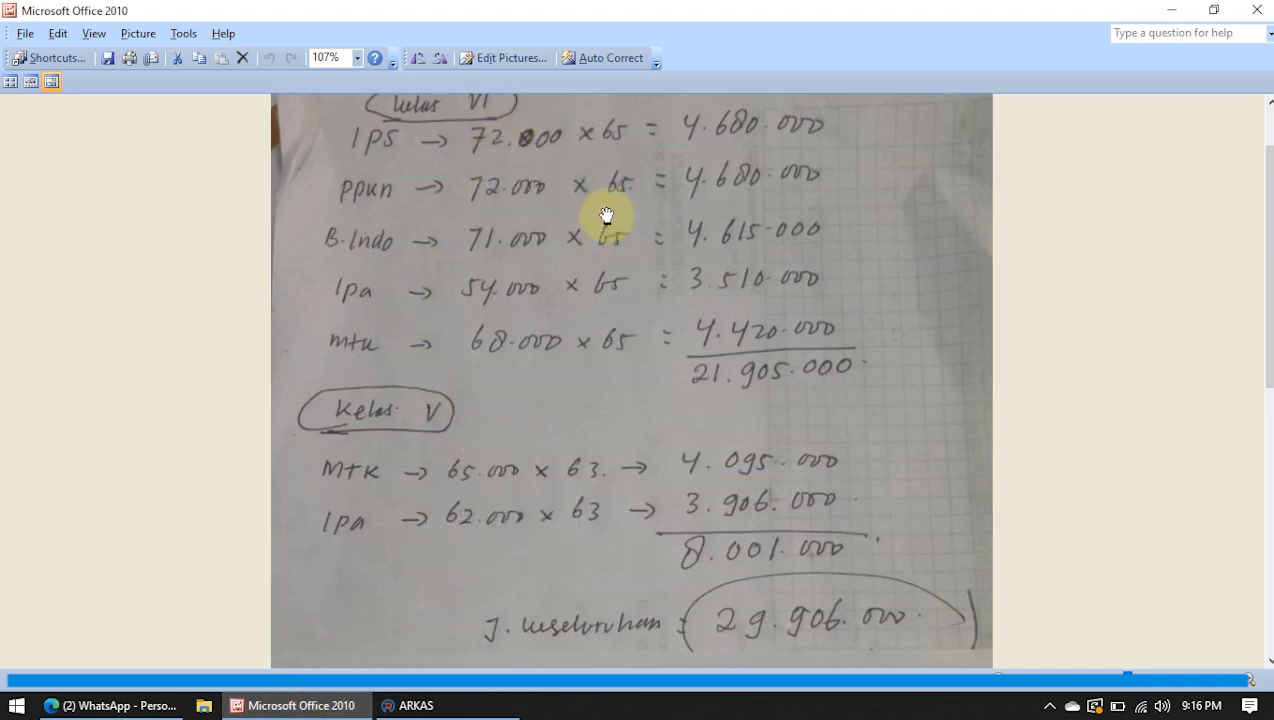
click(300, 706)
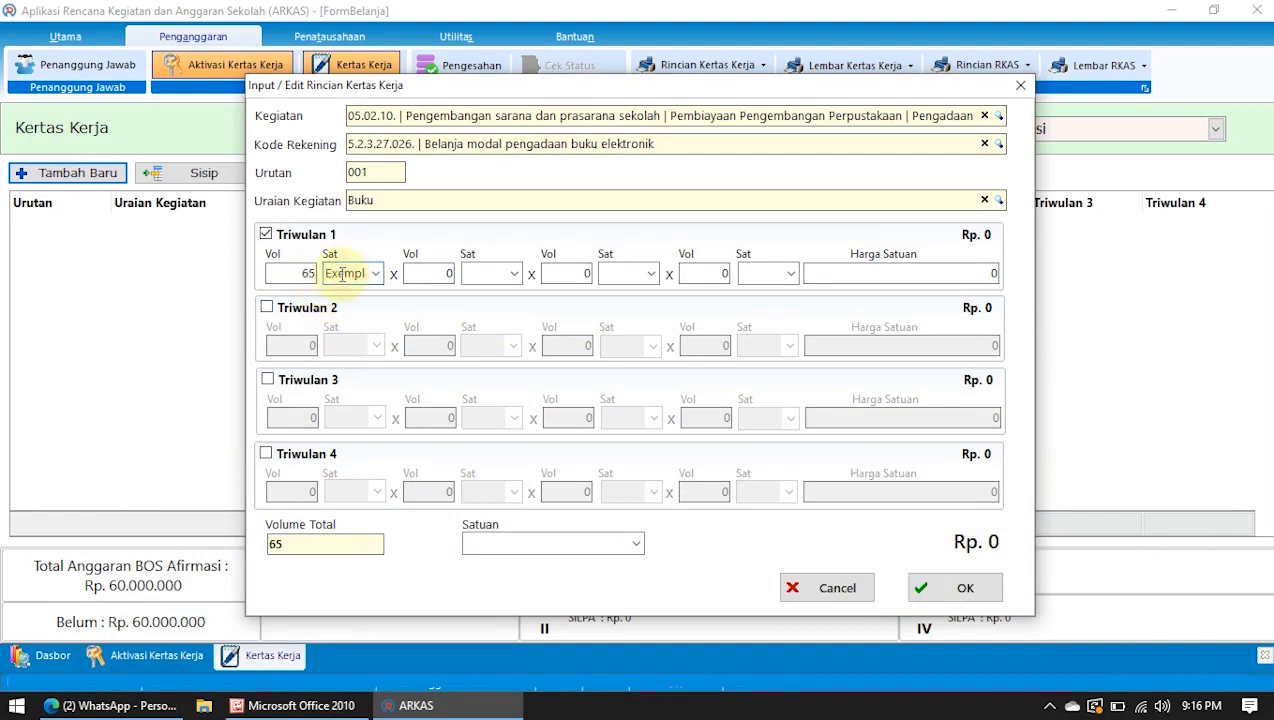
drag(938, 277, 1033, 289)
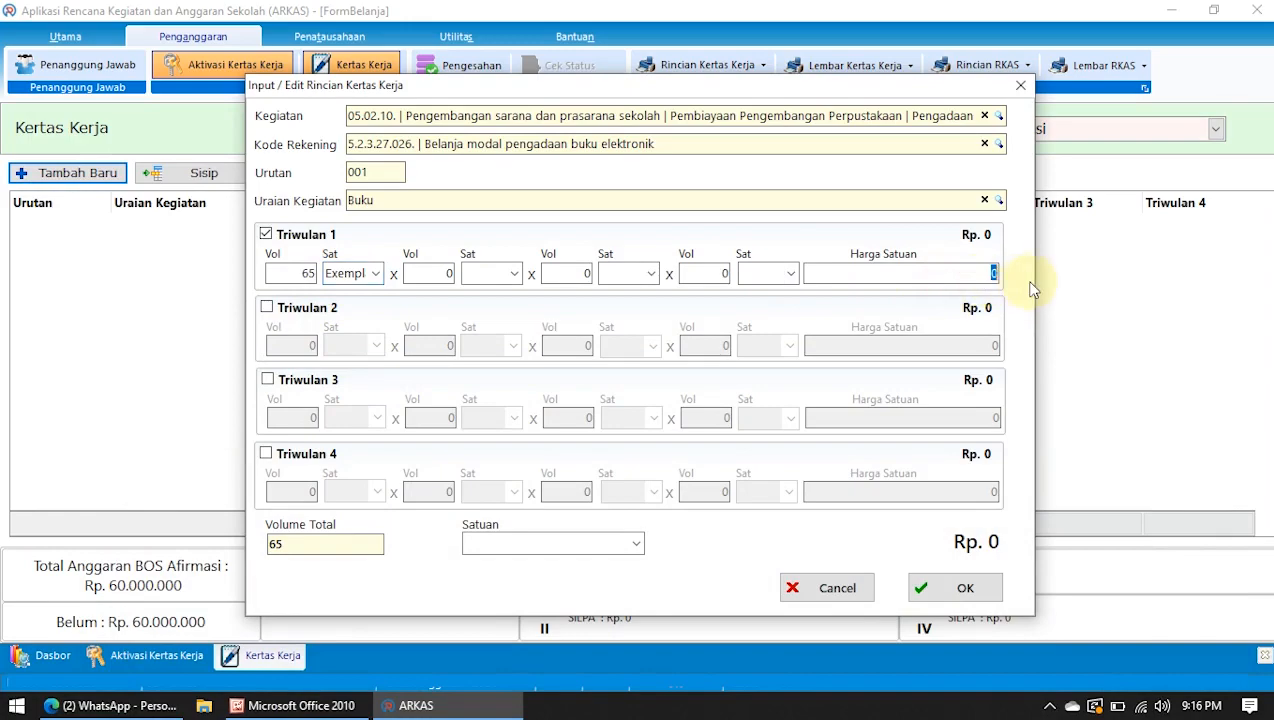
text(7)
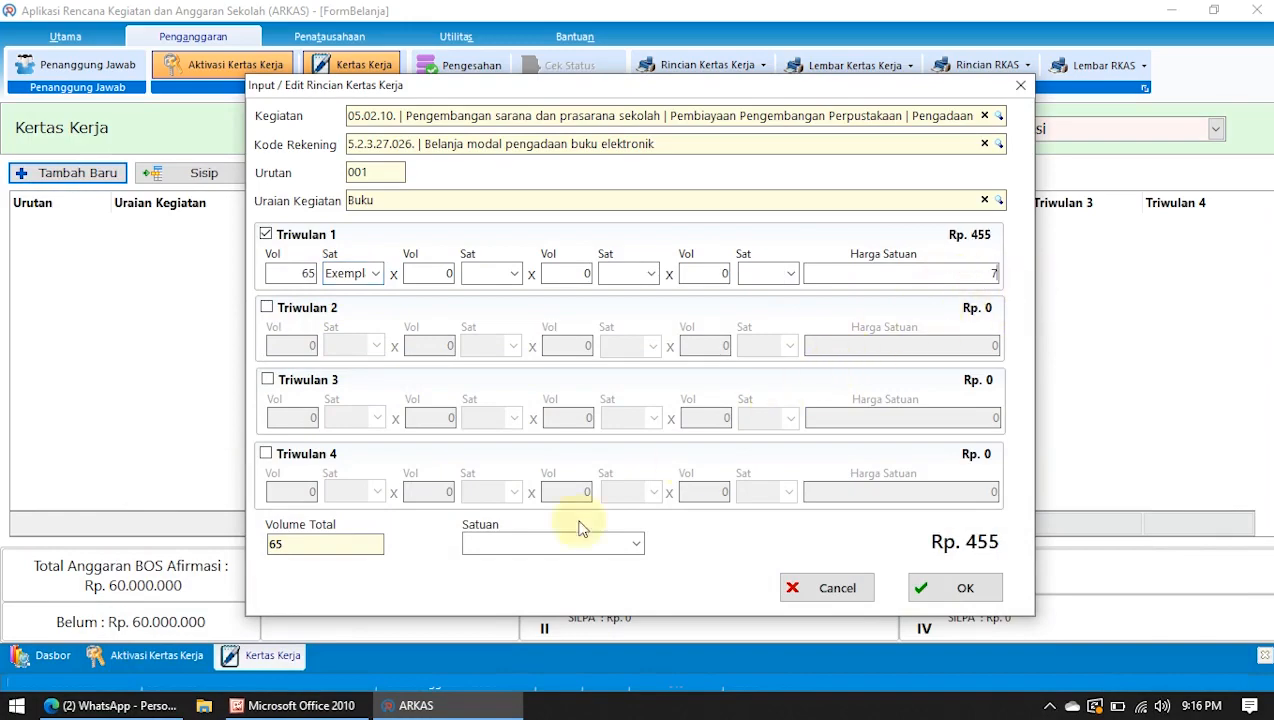
click(258, 708)
click(258, 708)
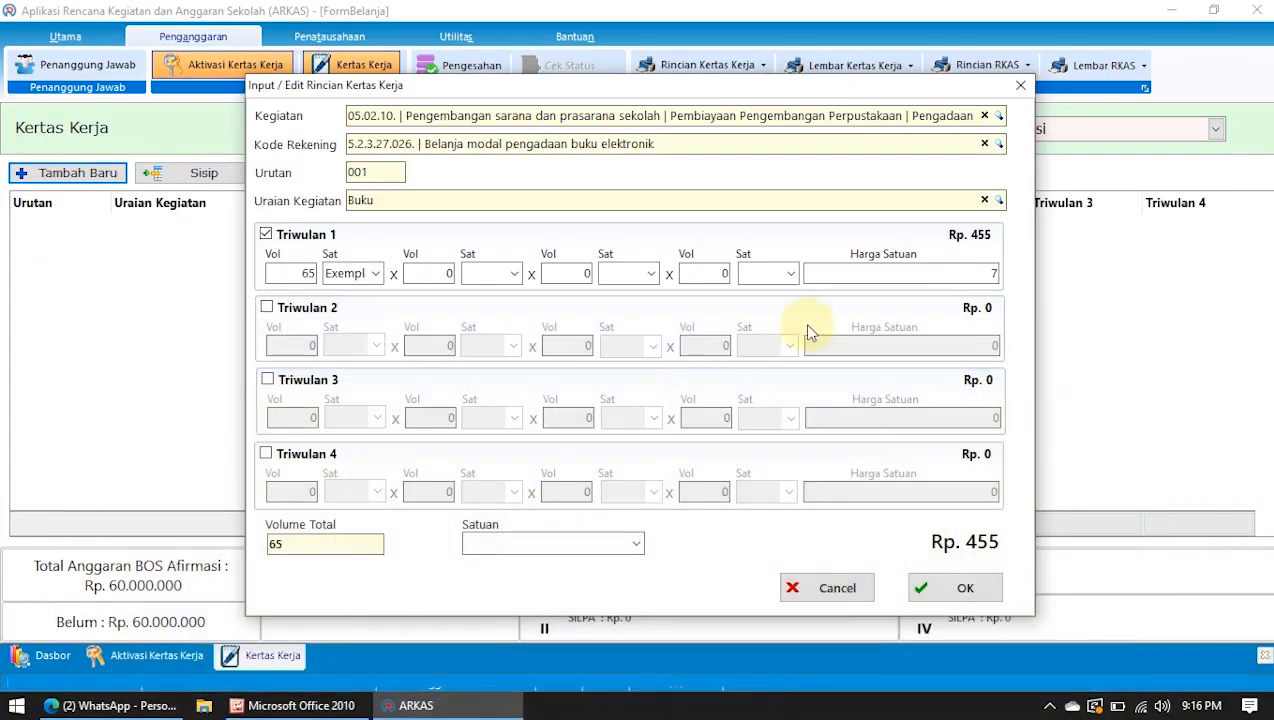
text(2000)
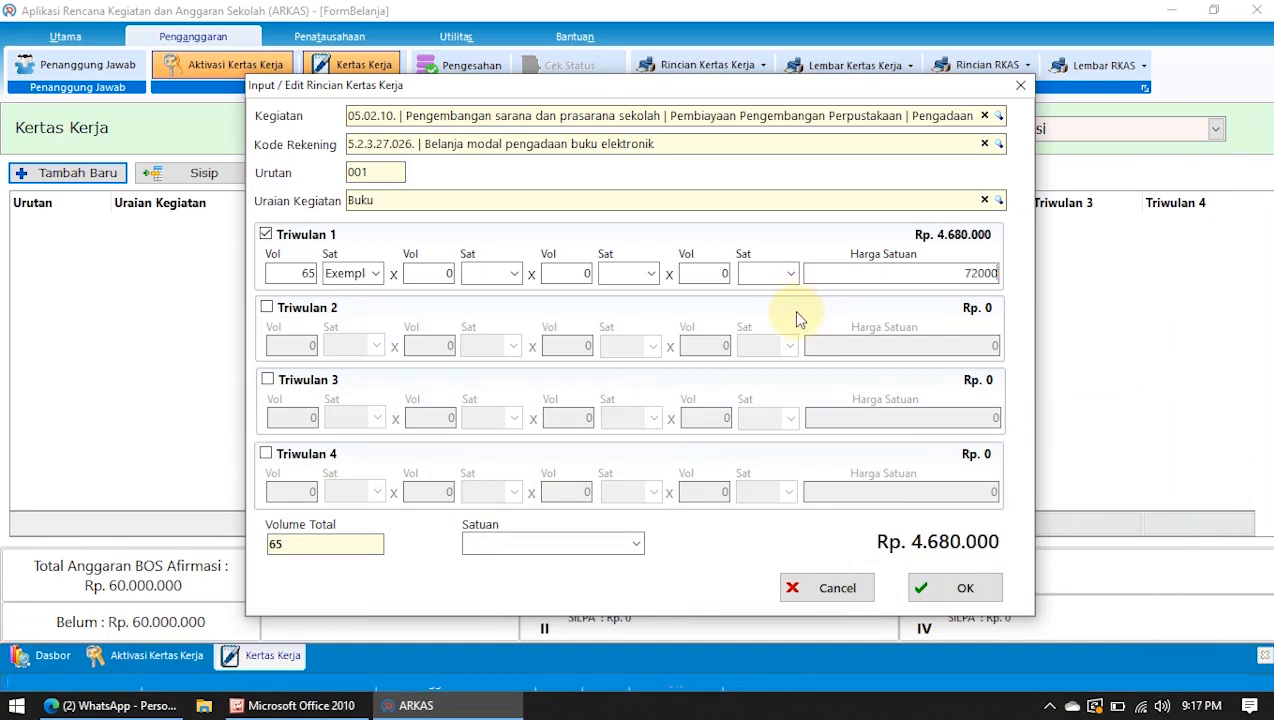
Set the overall Satuan to Exemplar and save the IPS book item.
click(636, 545)
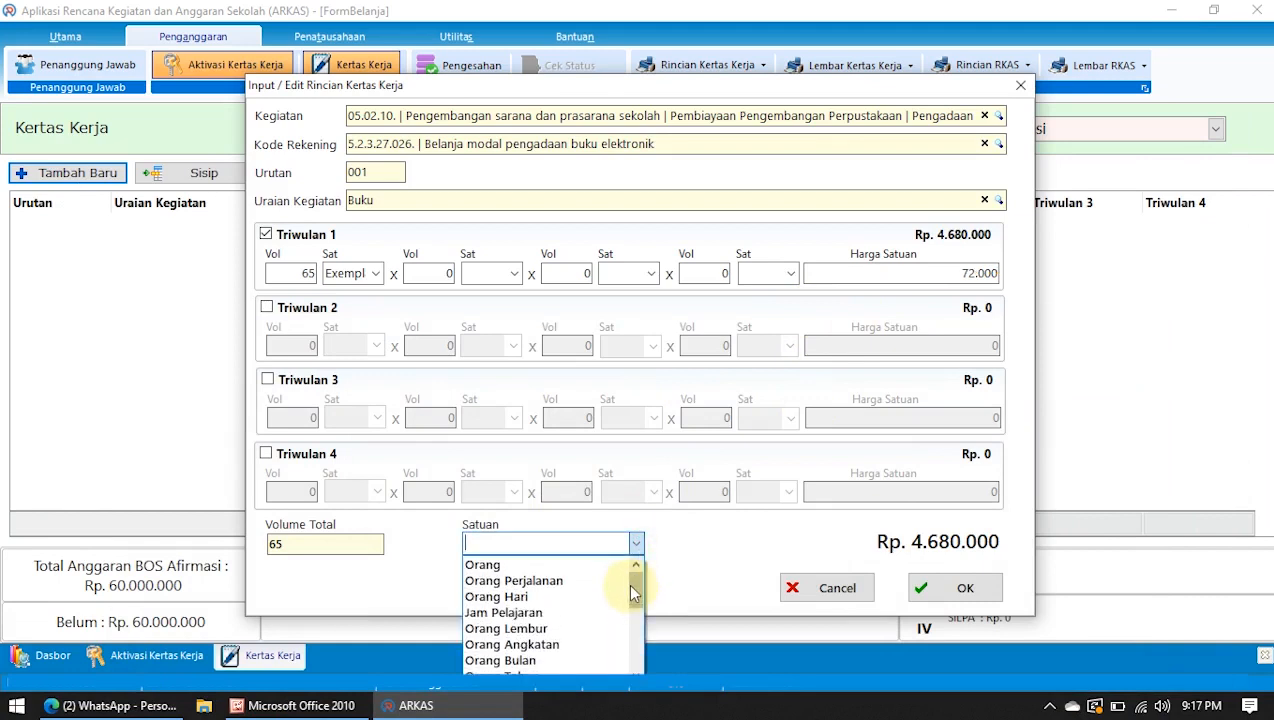
scroll(627, 582, down, 1)
text(Exemplar)
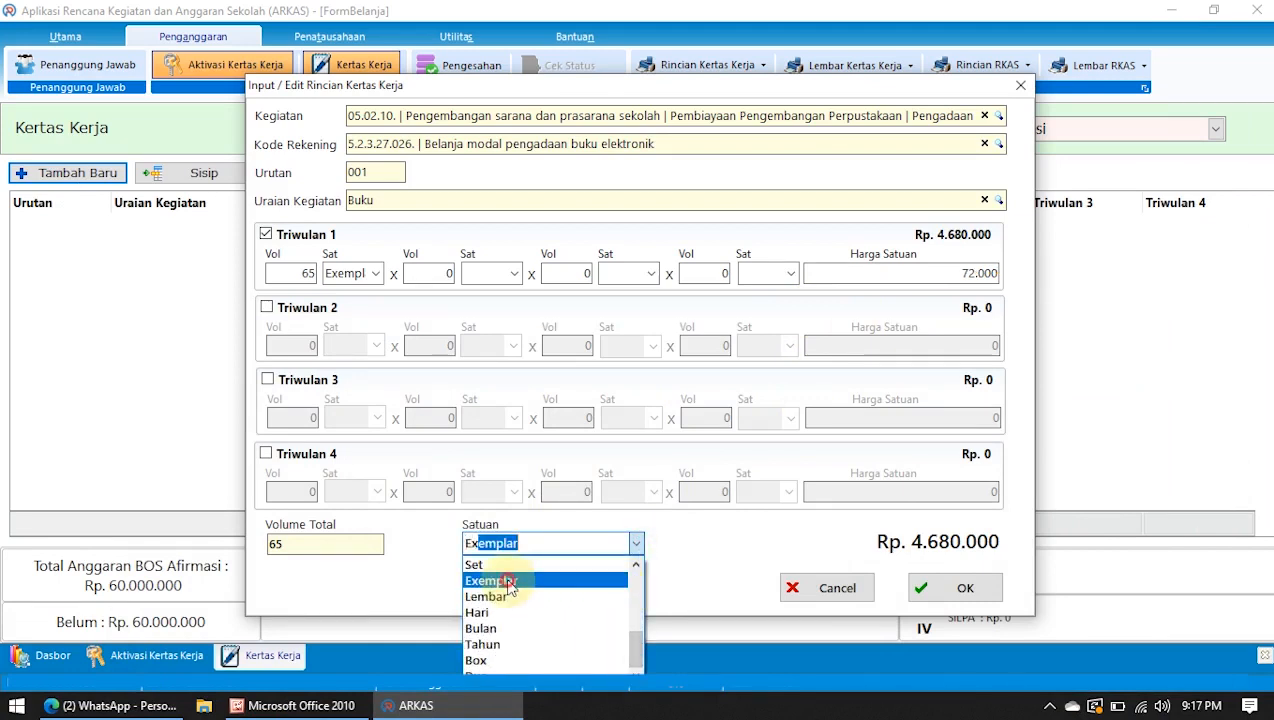
click(509, 581)
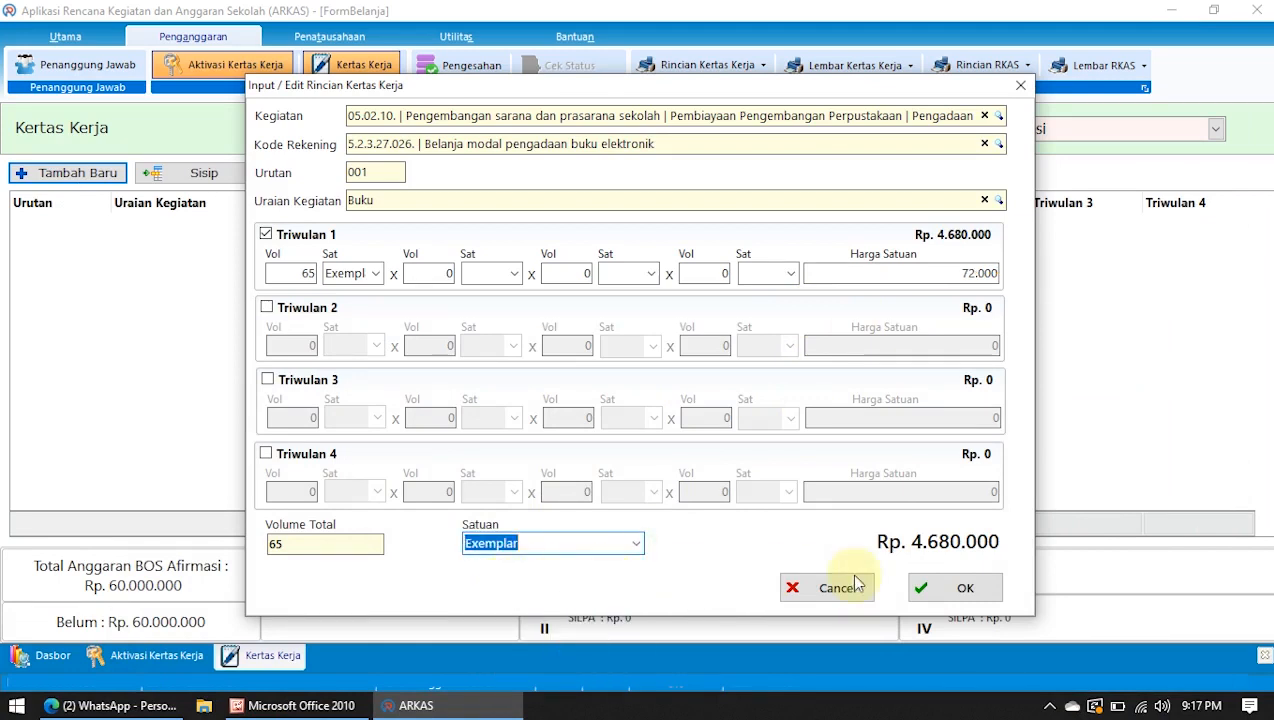
click(951, 590)
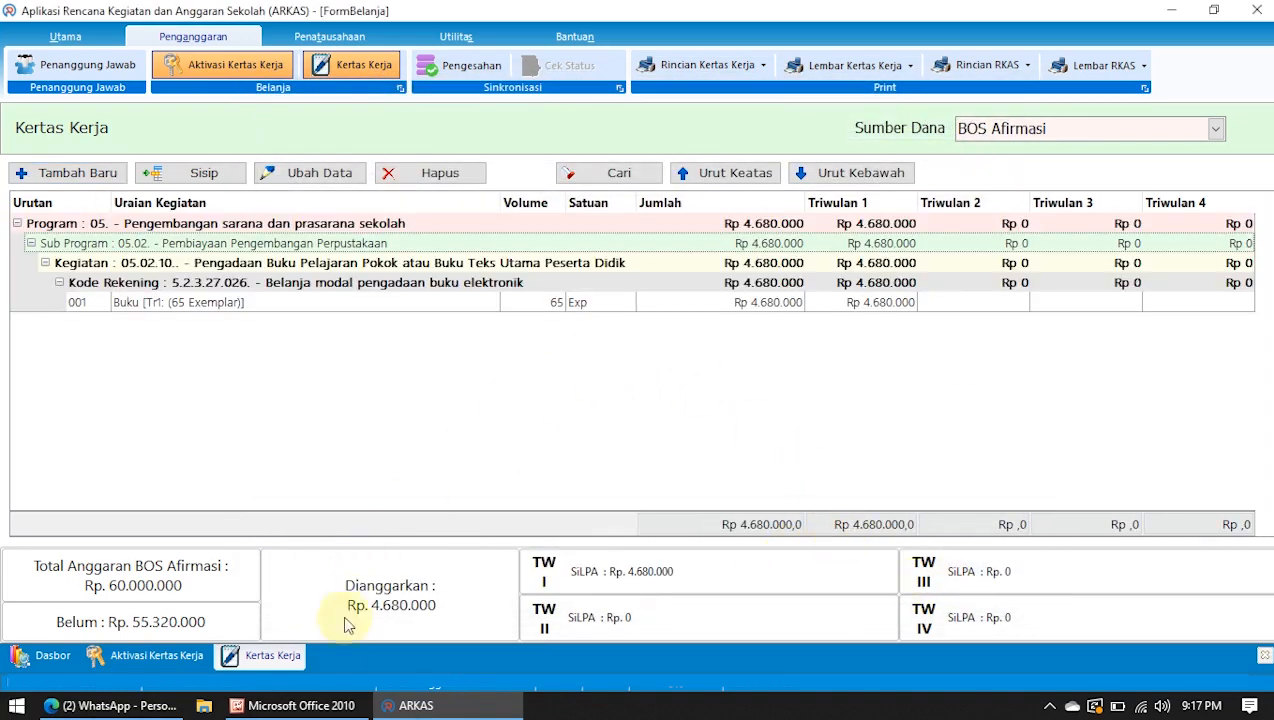
Check the PPKn line of the handwritten price list in Microsoft Office 2010, and insert a new item below item 001 in ARKAS.
click(305, 704)
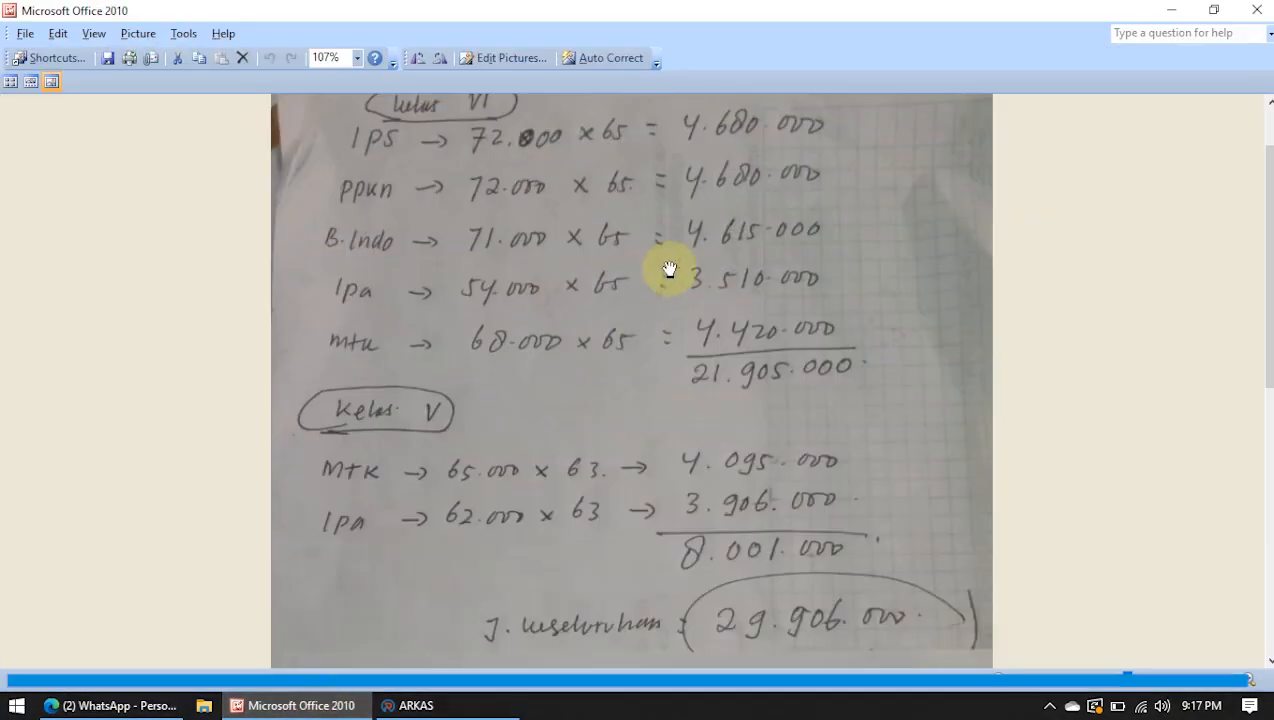
click(395, 705)
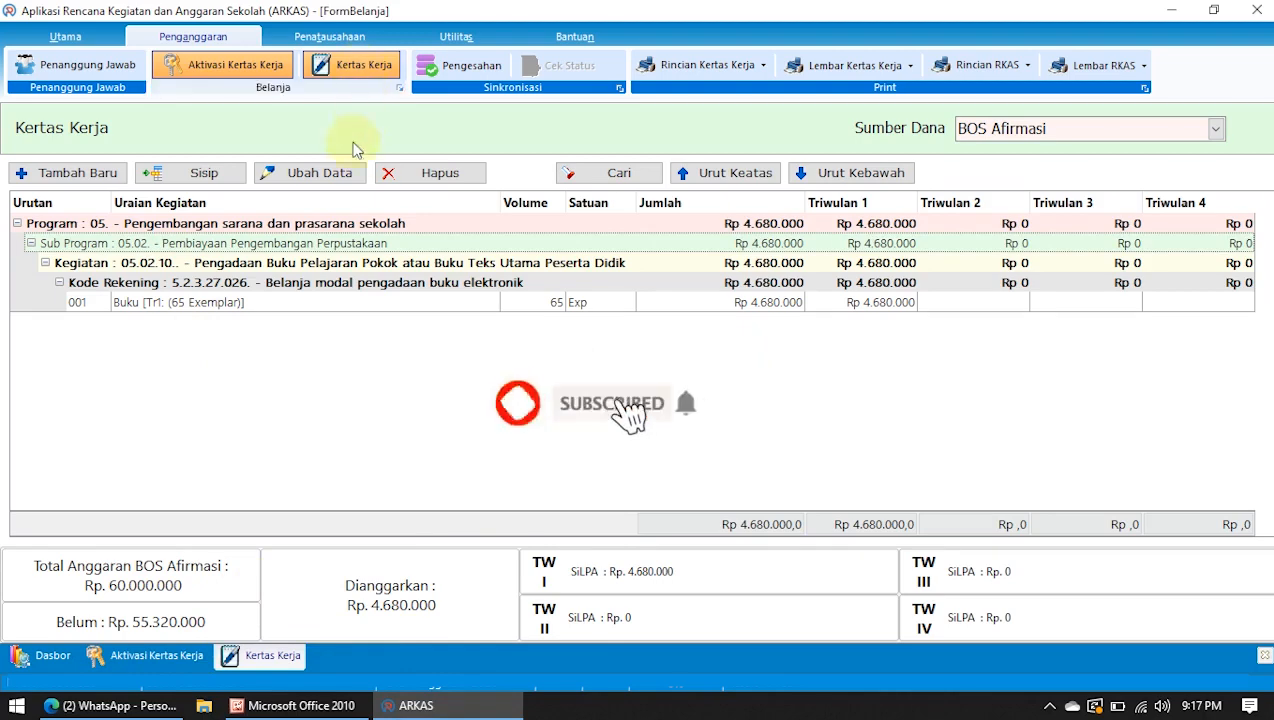
click(70, 172)
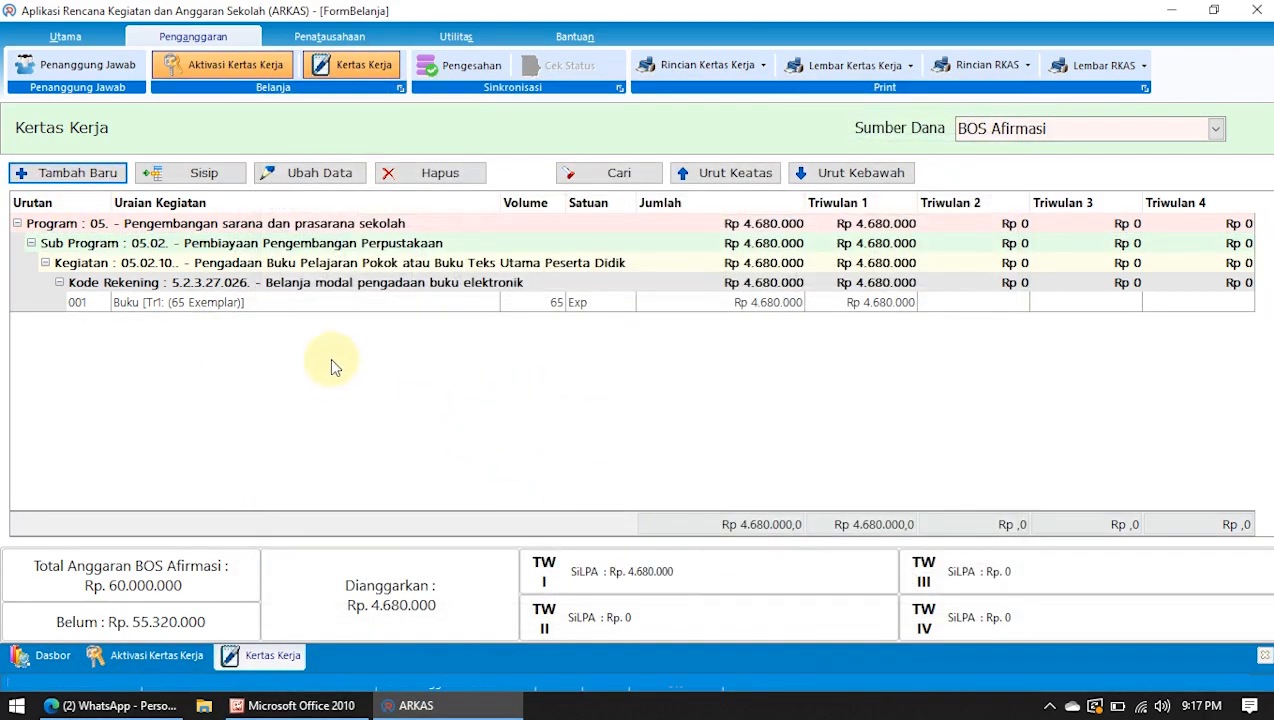
click(176, 312)
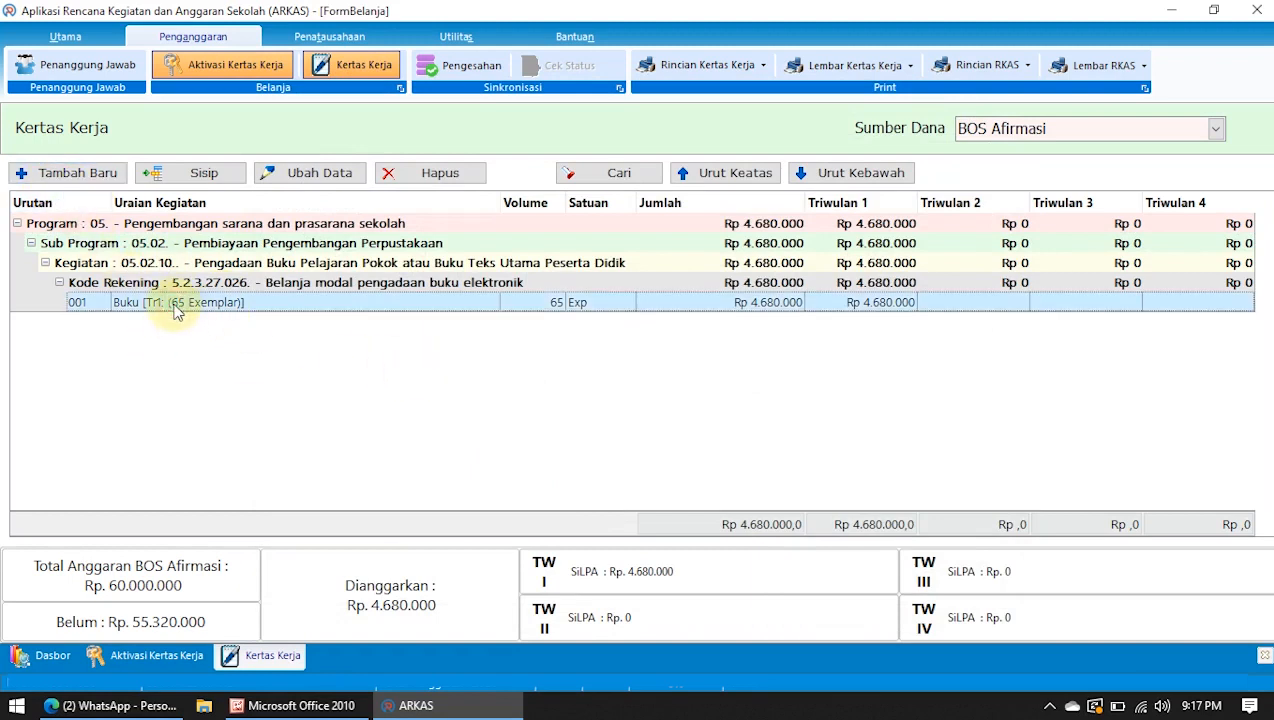
click(186, 176)
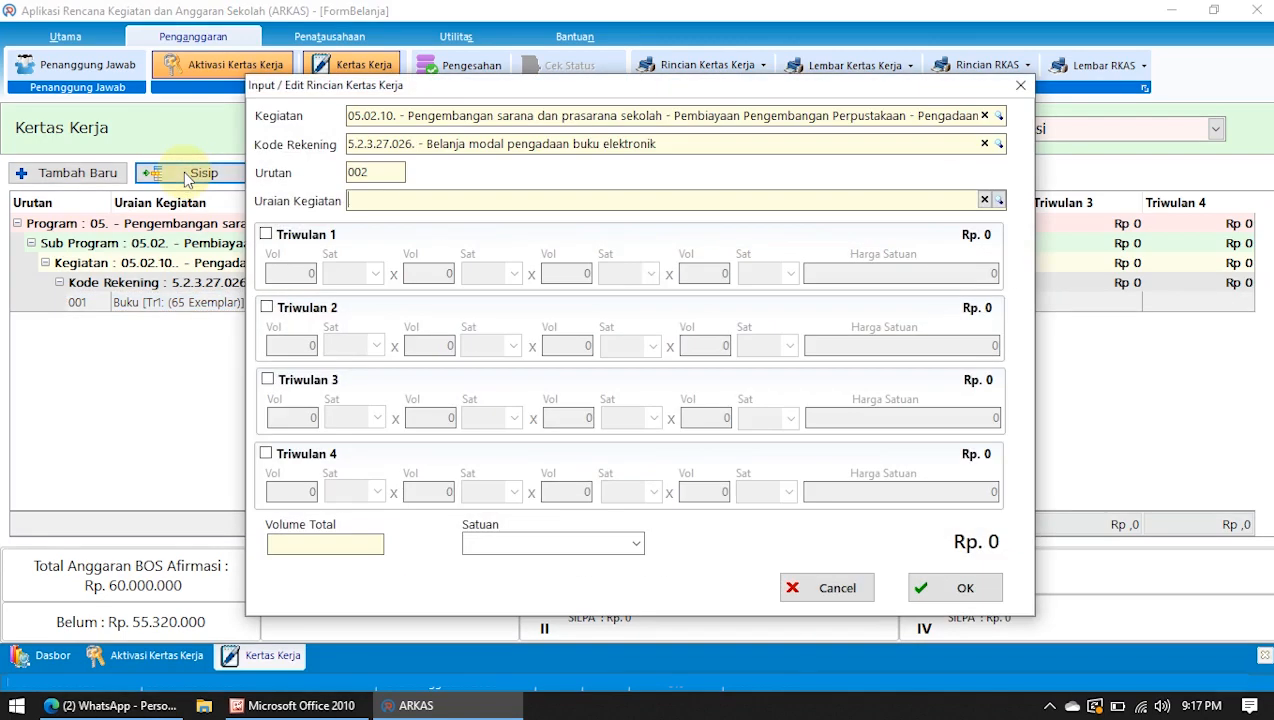
Search the item list for "buku" and set the Uraian Kegiatan of item 002 to Buku.
click(436, 143)
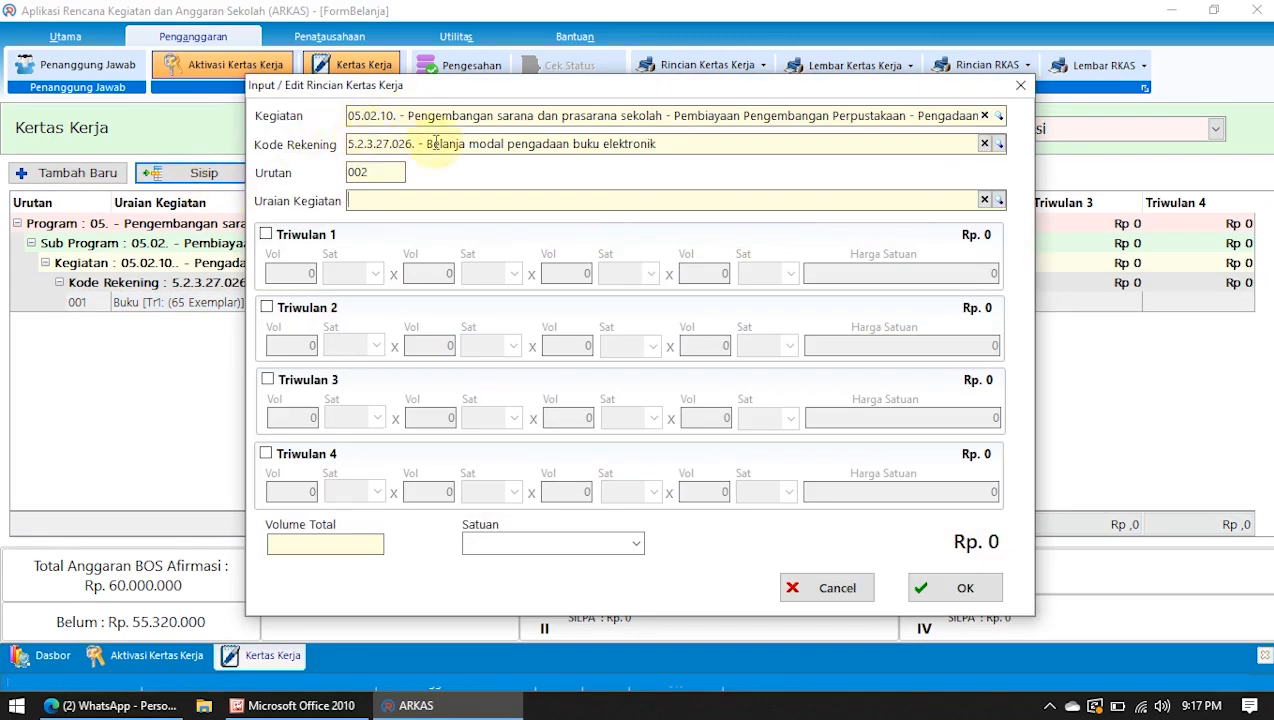
click(443, 202)
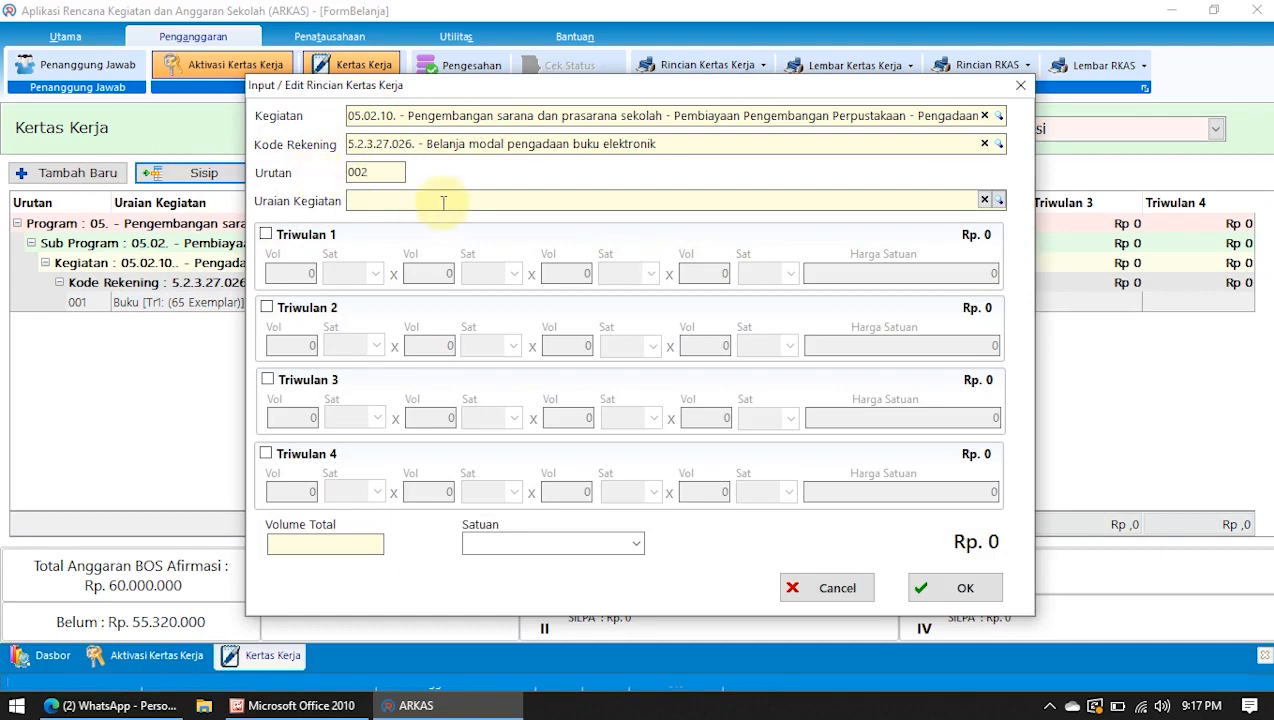
click(372, 205)
text(buku)
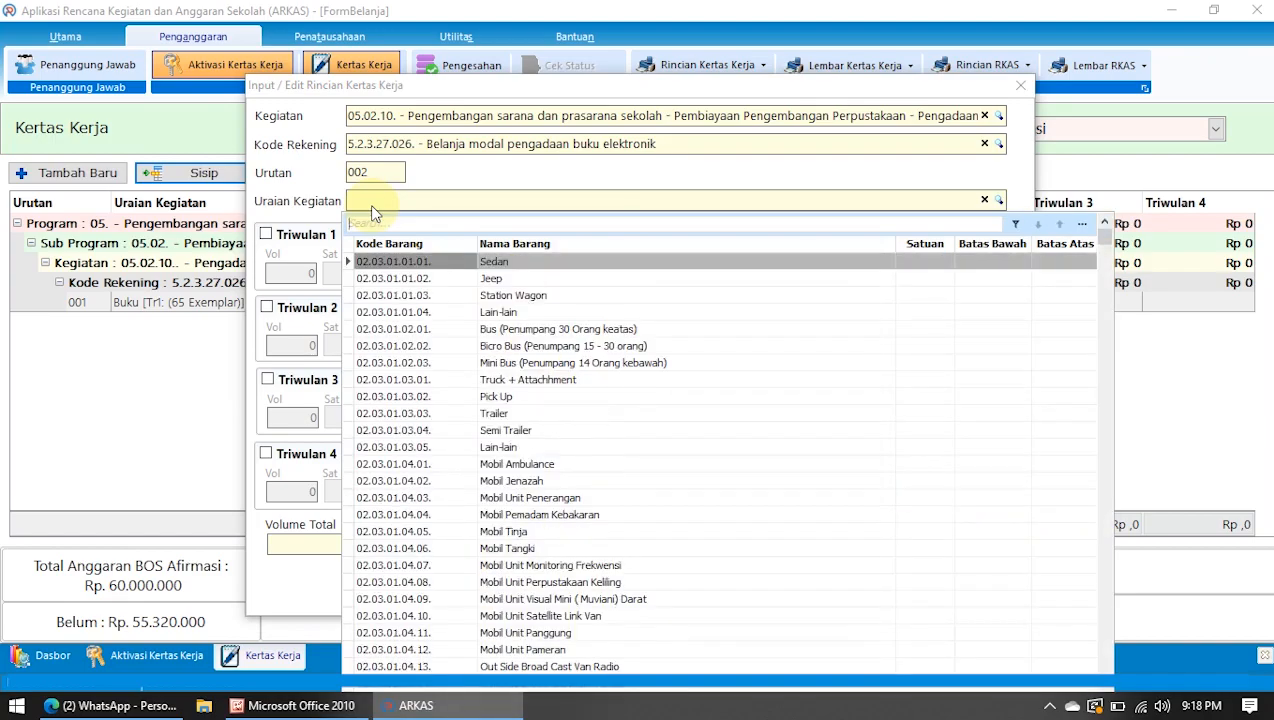
click(453, 363)
Enable Triwulan 1 for item 002 and enter volume 65, unit Exemplar and Harga Satuan 72000 from the PPKn line of the price list.
click(266, 234)
click(300, 707)
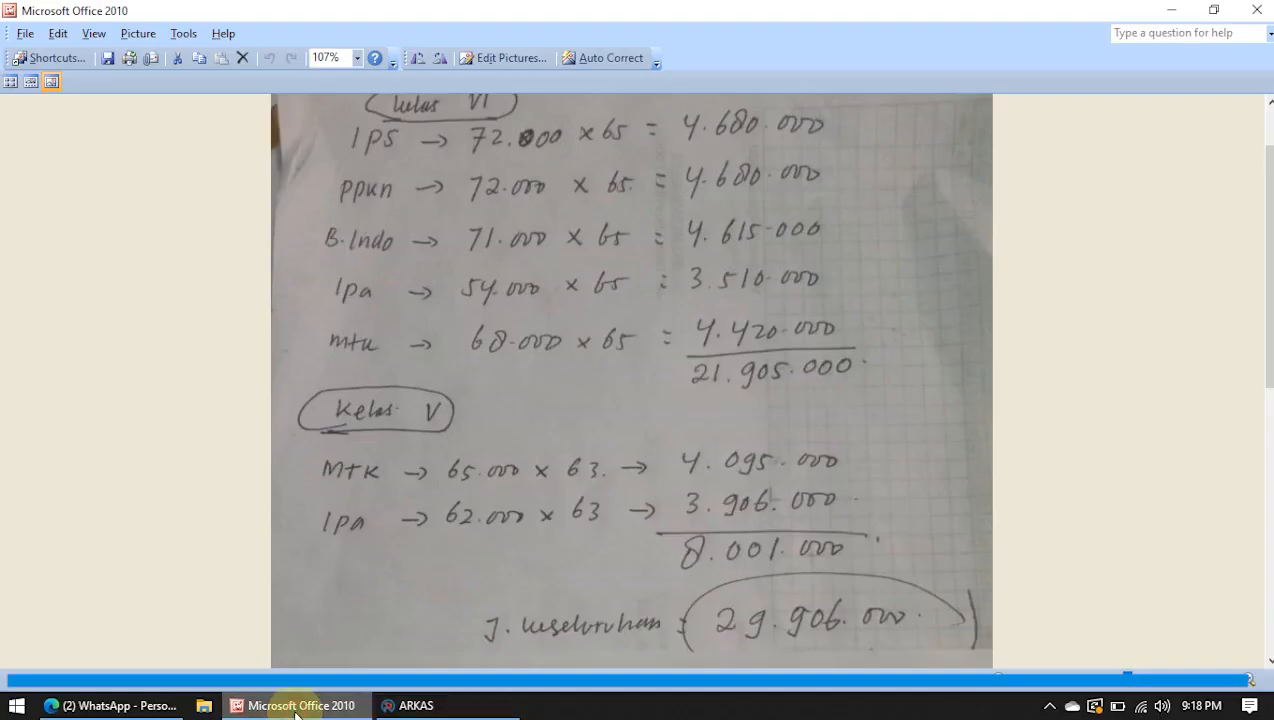
click(297, 708)
text(65)
key(Tab)
key(Down)
key(Tab)
text(72000)
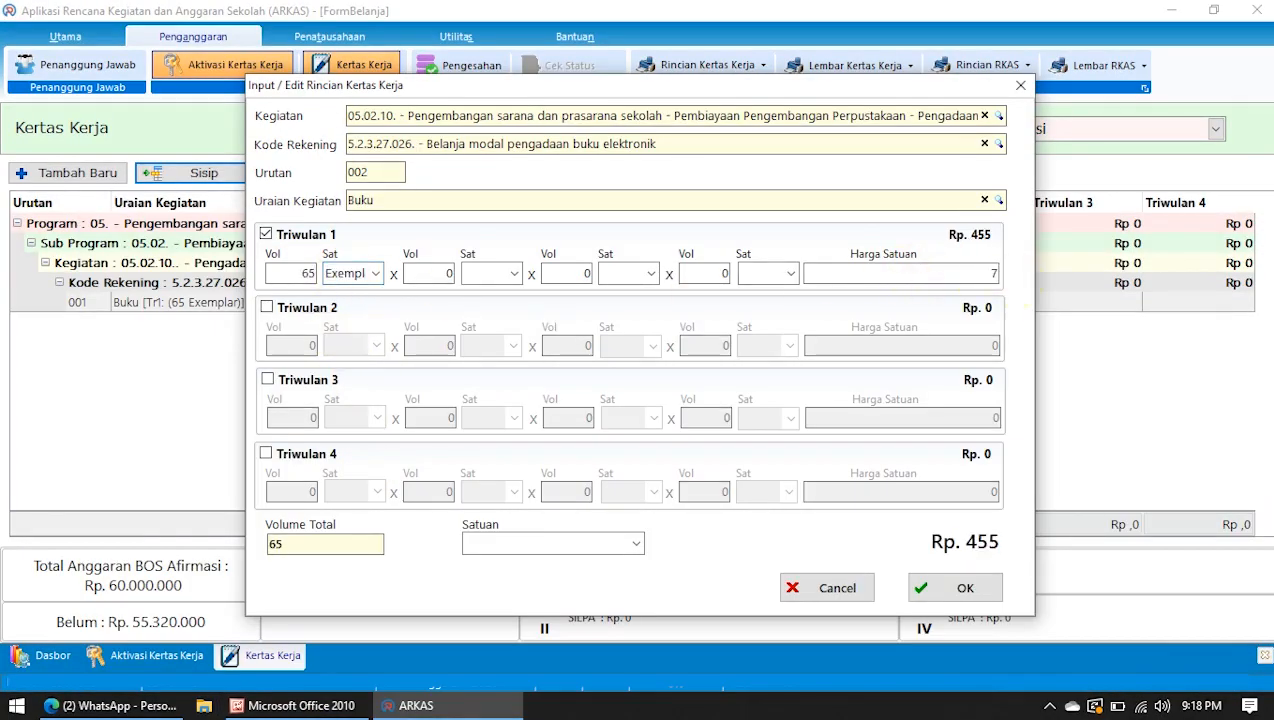
Set the overall Satuan of item 002 to Exemplar and save the PPKn book item.
click(636, 546)
click(960, 588)
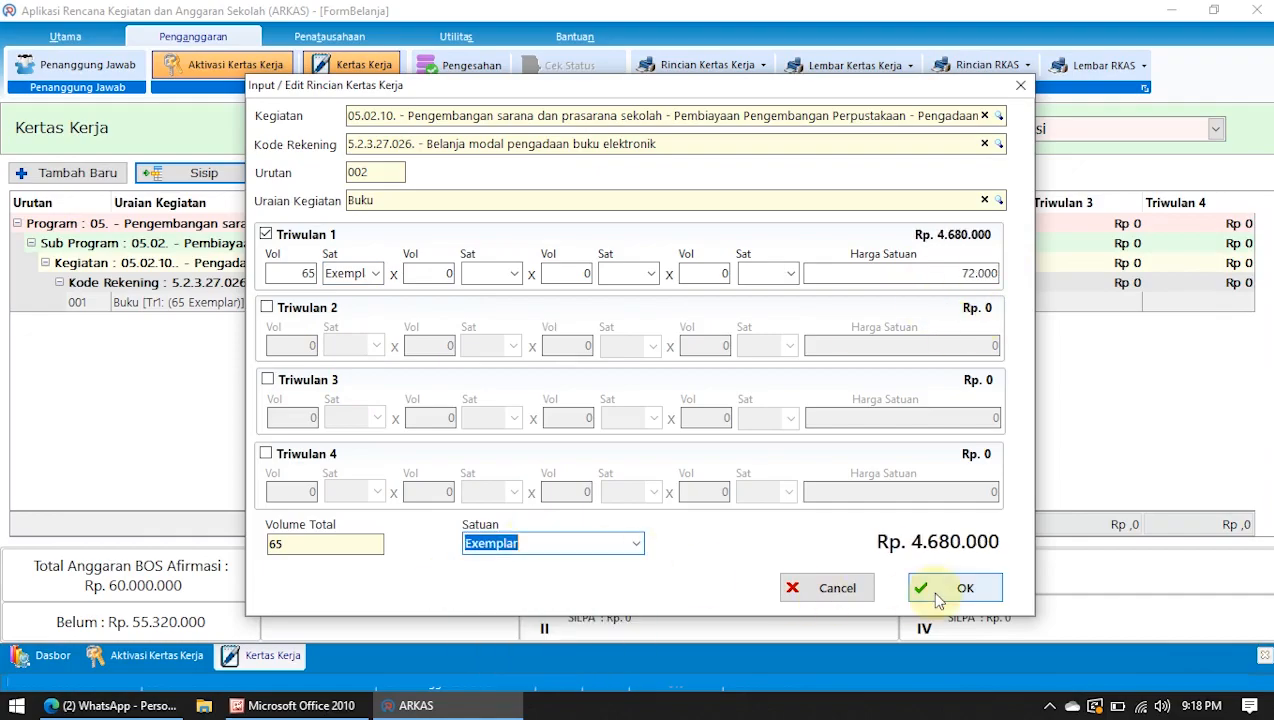
click(960, 588)
Check the B. Indo price line, insert item 003 and set its Uraian Kegiatan to Pengetahuan Bahasa Indonesia - Buku by searching "indones".
click(300, 706)
click(300, 706)
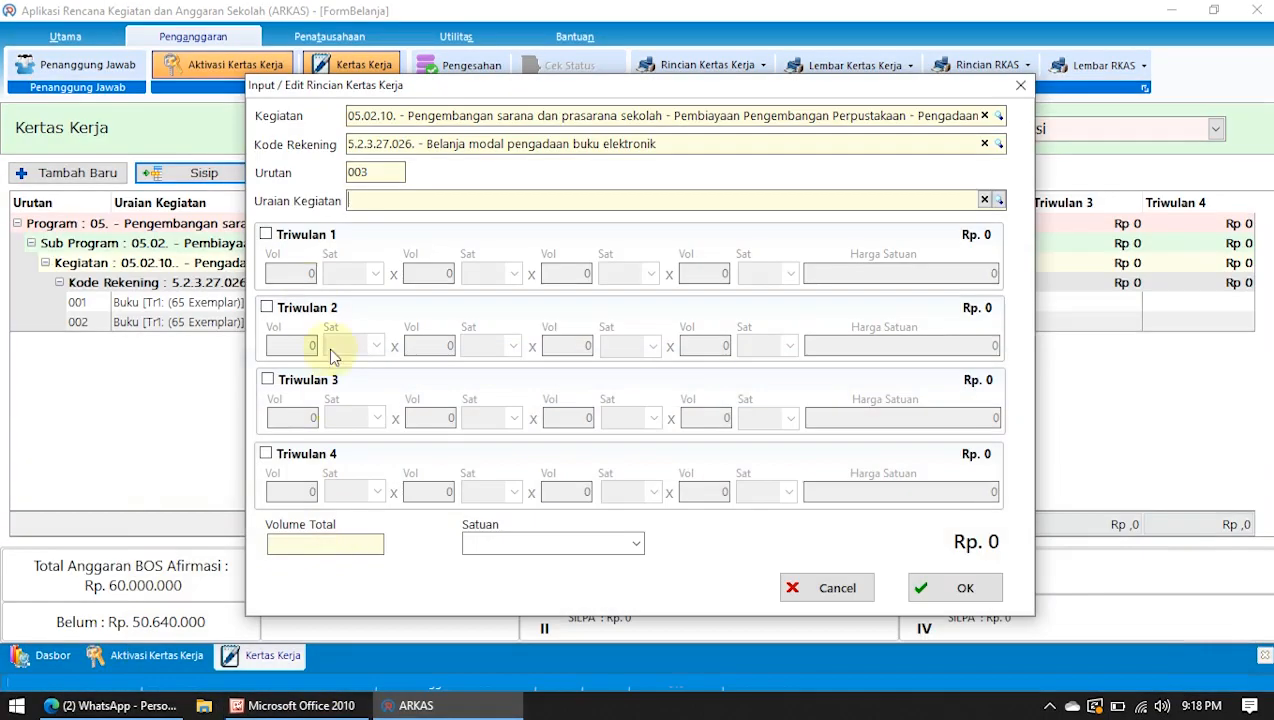
click(375, 199)
text(indones)
click(535, 262)
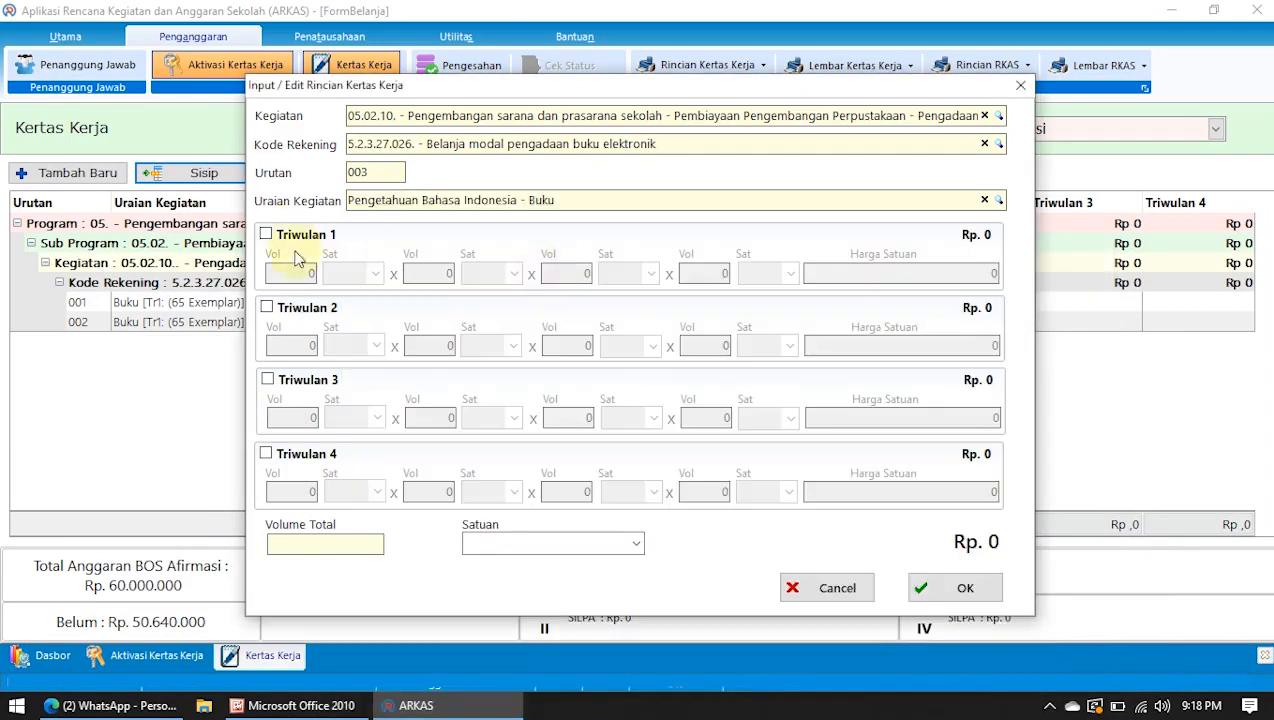
Enable Triwulan 1 for item 003 and enter volume 65, unit Exemplar and Harga Satuan 71000.
click(266, 234)
drag(299, 273, 353, 271)
text(65)
drag(984, 273, 1046, 288)
text(71000)
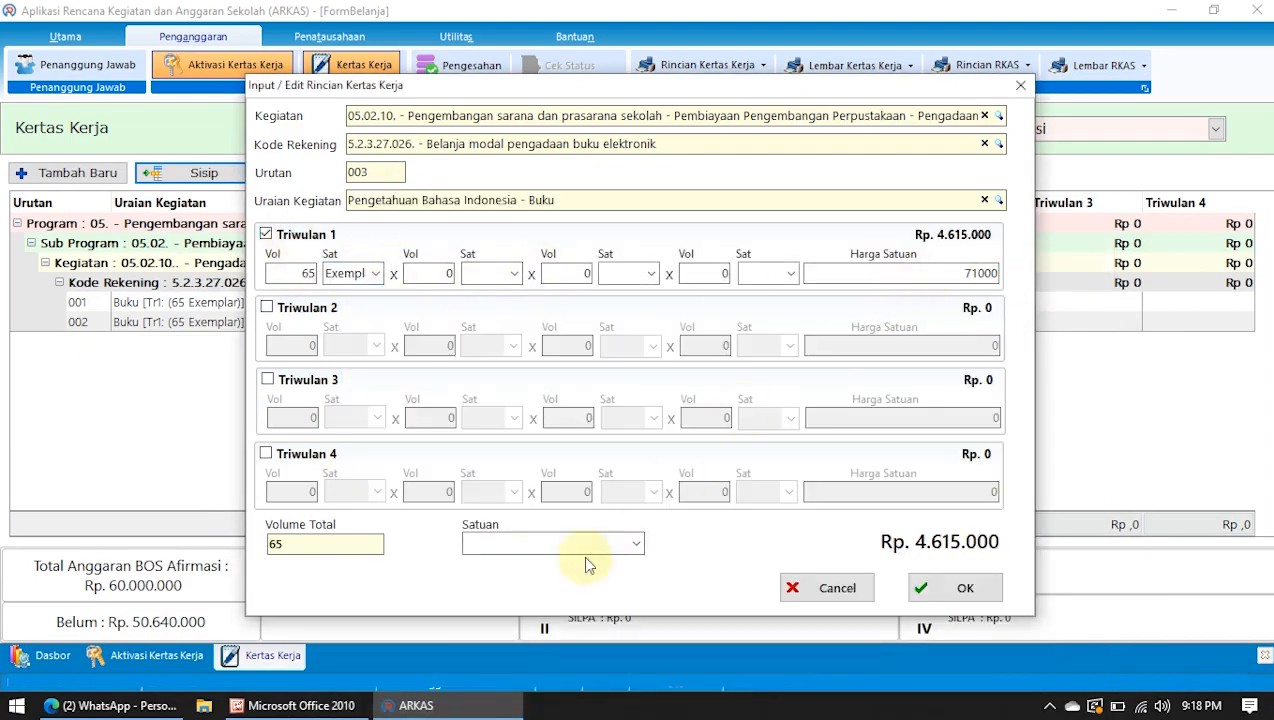
Set the overall Satuan of item 003 to Exemplar and save the Bahasa Indonesia book item.
click(634, 544)
click(598, 562)
click(955, 588)
Check the class VI IPA line of the price list, insert item 004 and open its Uraian Kegiatan item list.
click(335, 706)
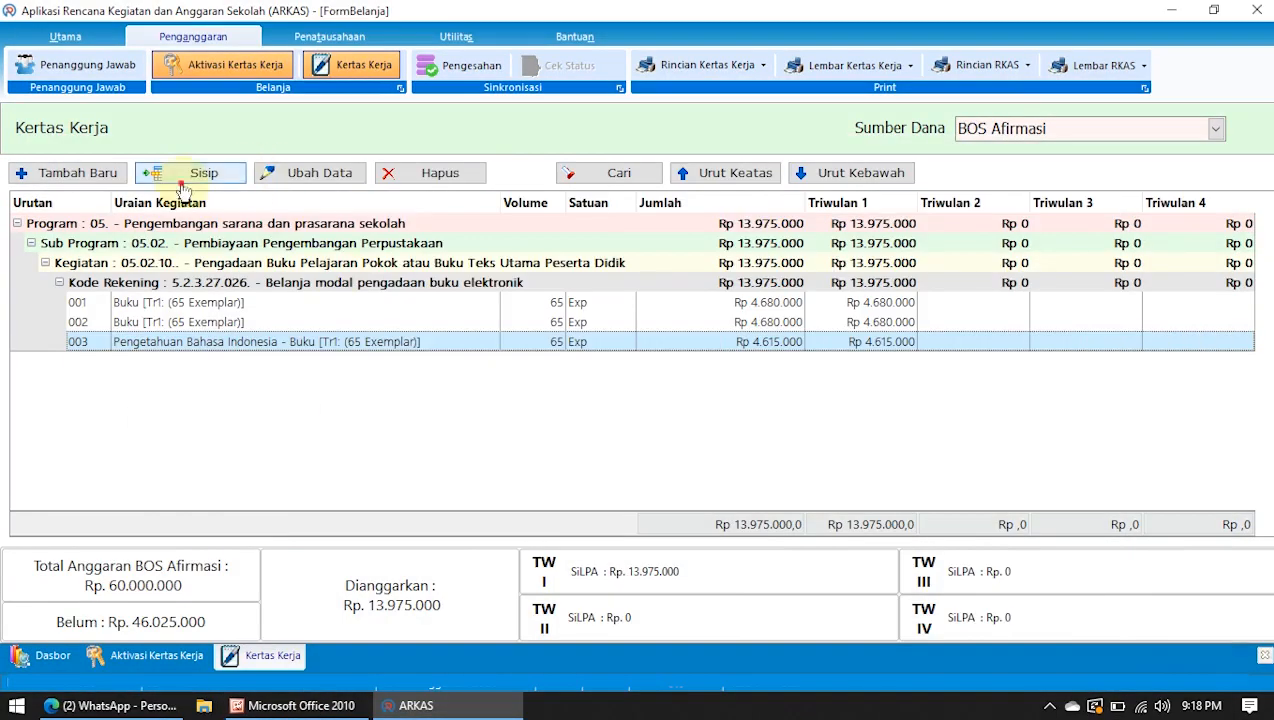
click(180, 175)
click(432, 199)
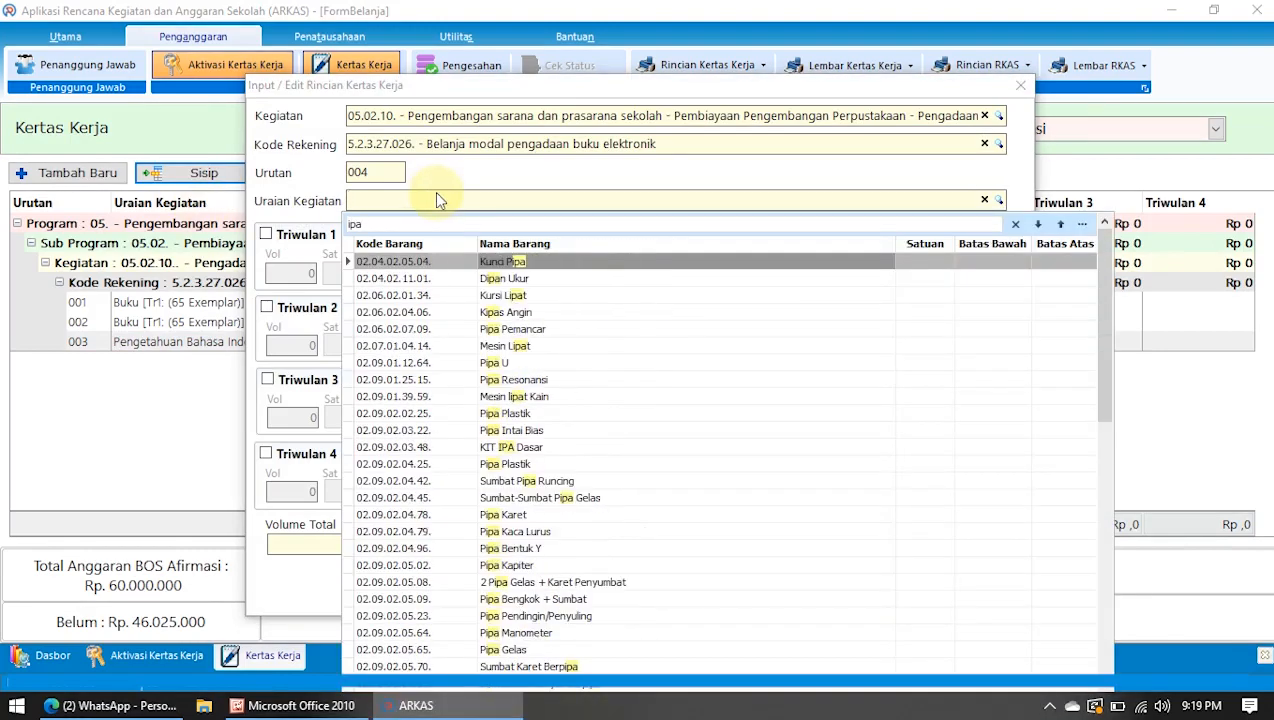
text(alam)
key(BackSpace)
key(BackSpace)
key(BackSpace)
key(BackSpace)
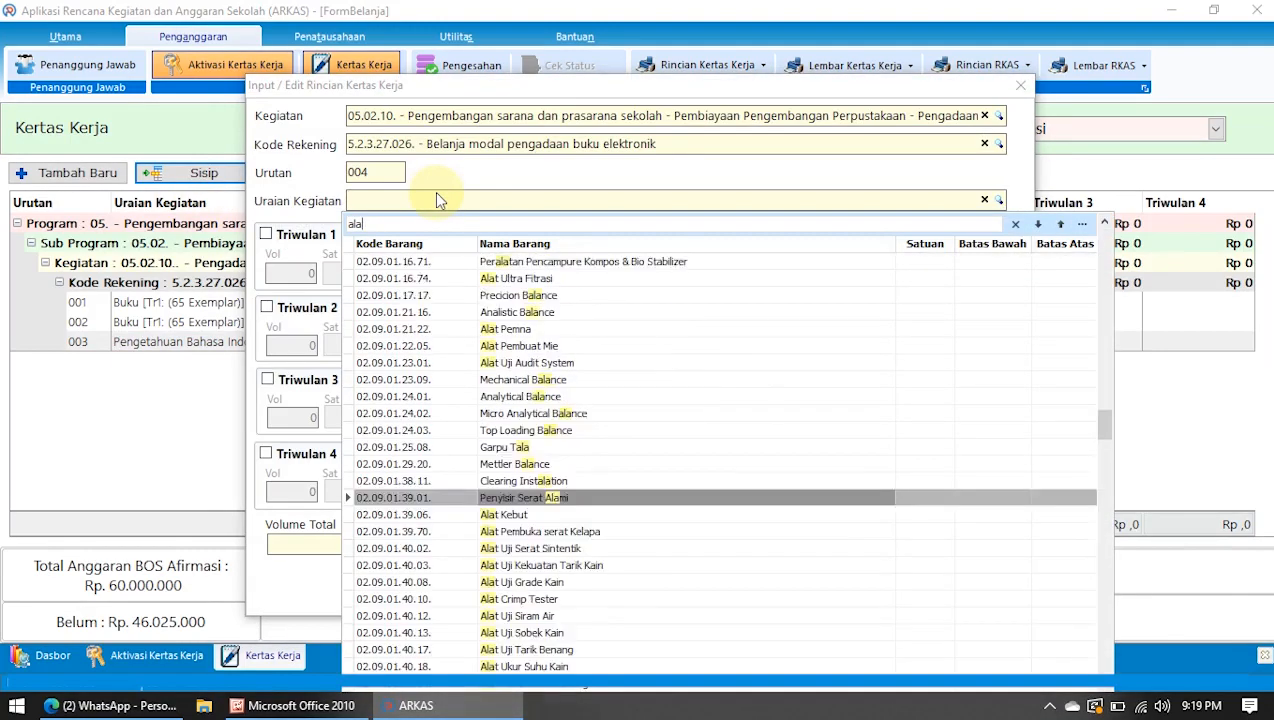
Search for "buku", set the Uraian Kegiatan of item 004 to Buku, and enable Triwulan 1 with volume 65 in Exemplar.
text(buku)
click(483, 362)
click(266, 234)
drag(290, 271, 352, 281)
text(65)
click(360, 278)
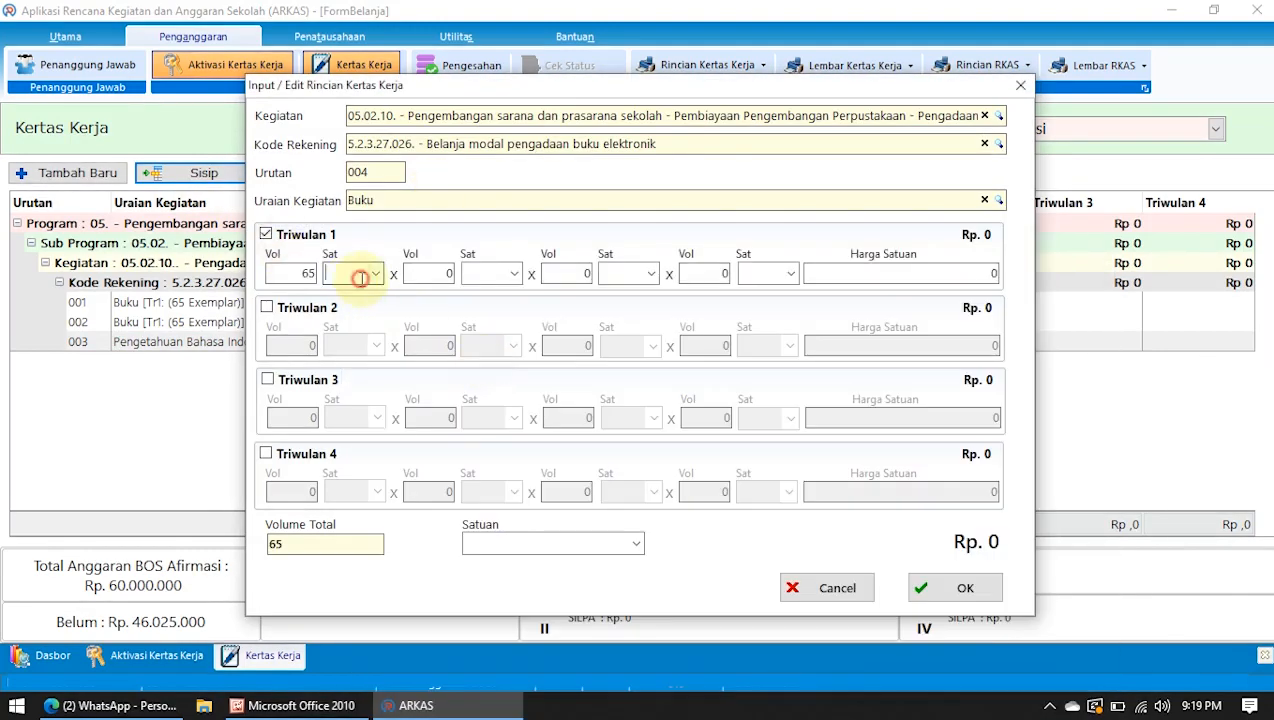
Enter Harga Satuan 54000 from the IPA line of the price list, set the overall Satuan to Exemplar and save item 004.
click(292, 706)
click(285, 714)
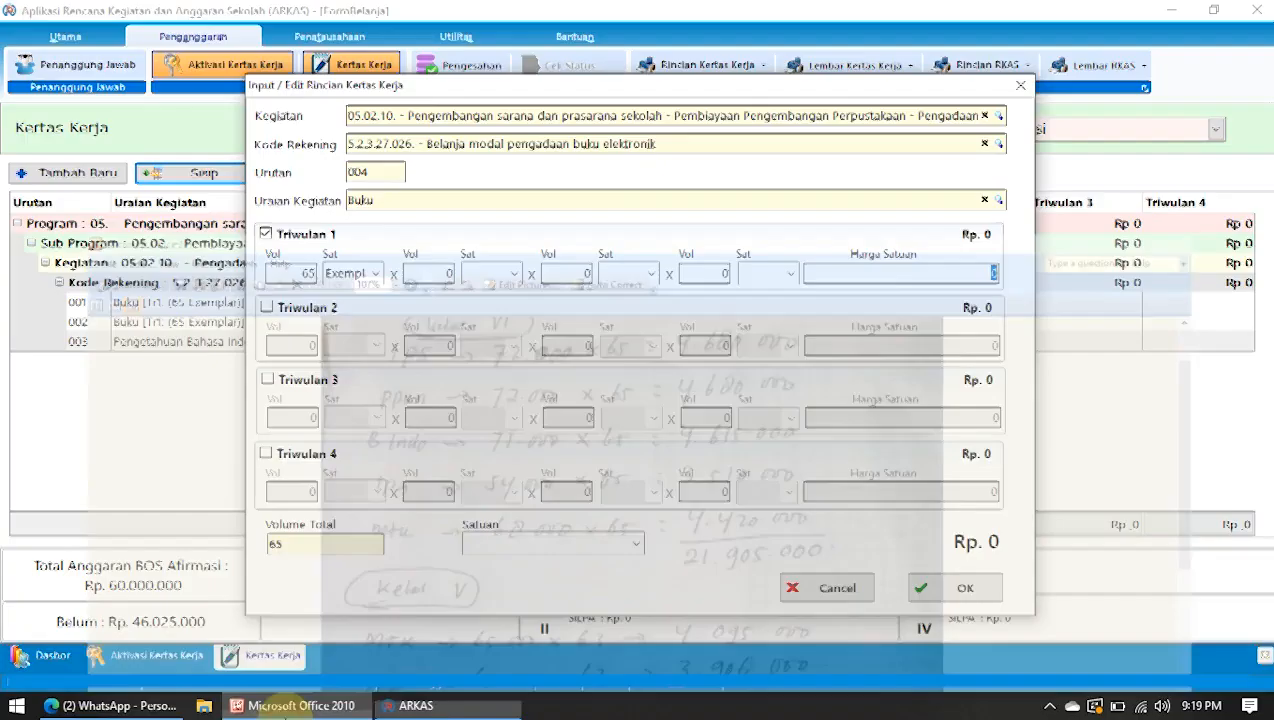
text(54000)
click(636, 544)
text(ex)
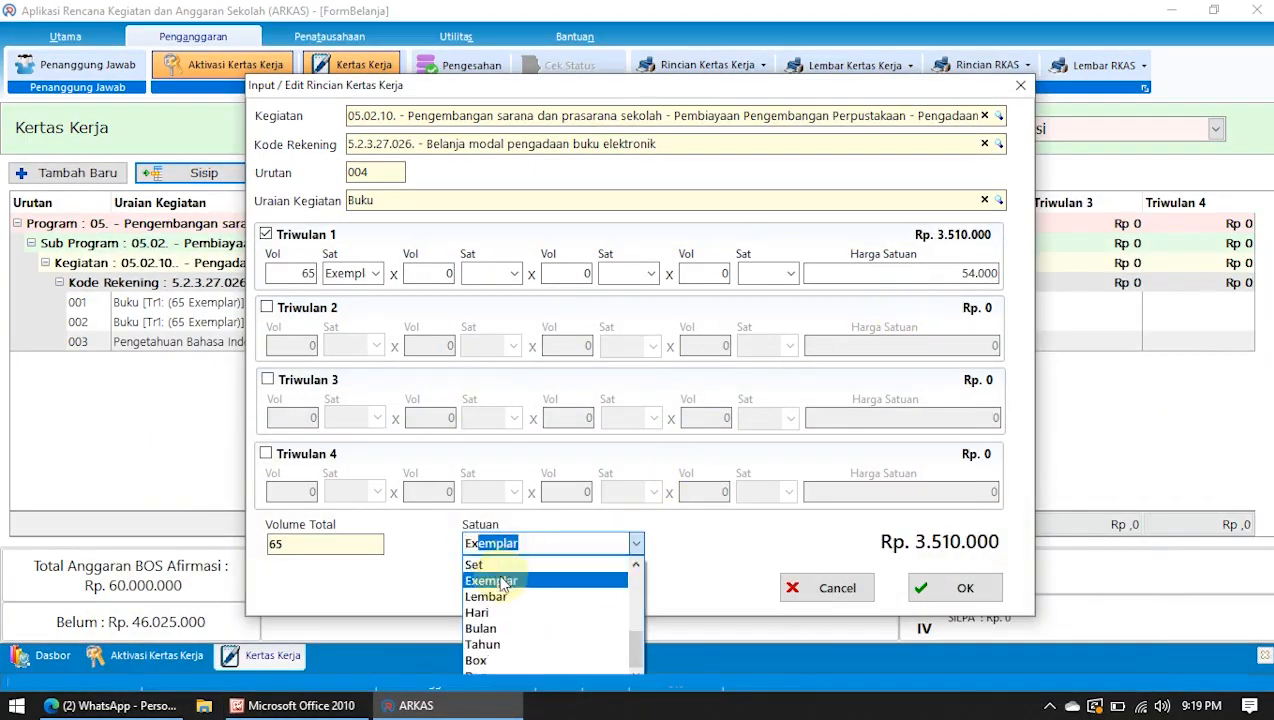
click(507, 581)
click(955, 588)
Check the class VI MTK price line, insert item 005 and set its Uraian Kegiatan to Matematika - Buku by searching "matem".
click(300, 706)
click(308, 708)
click(238, 360)
click(200, 173)
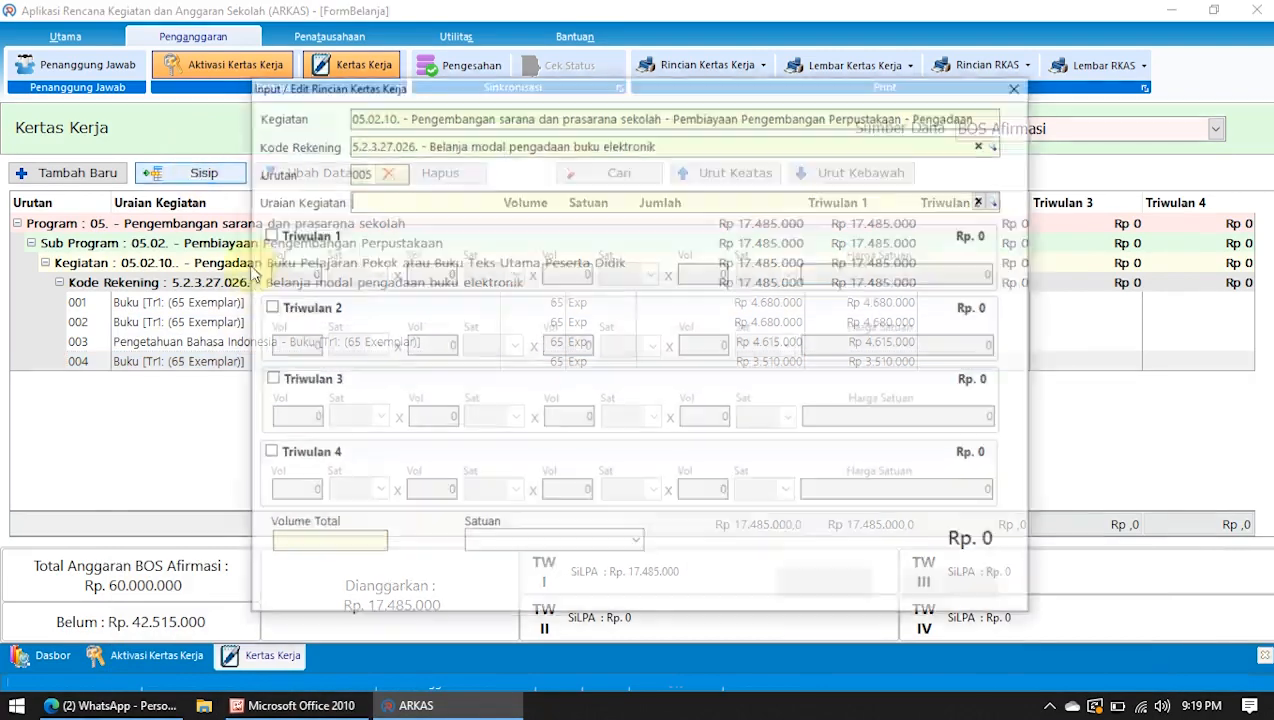
click(297, 708)
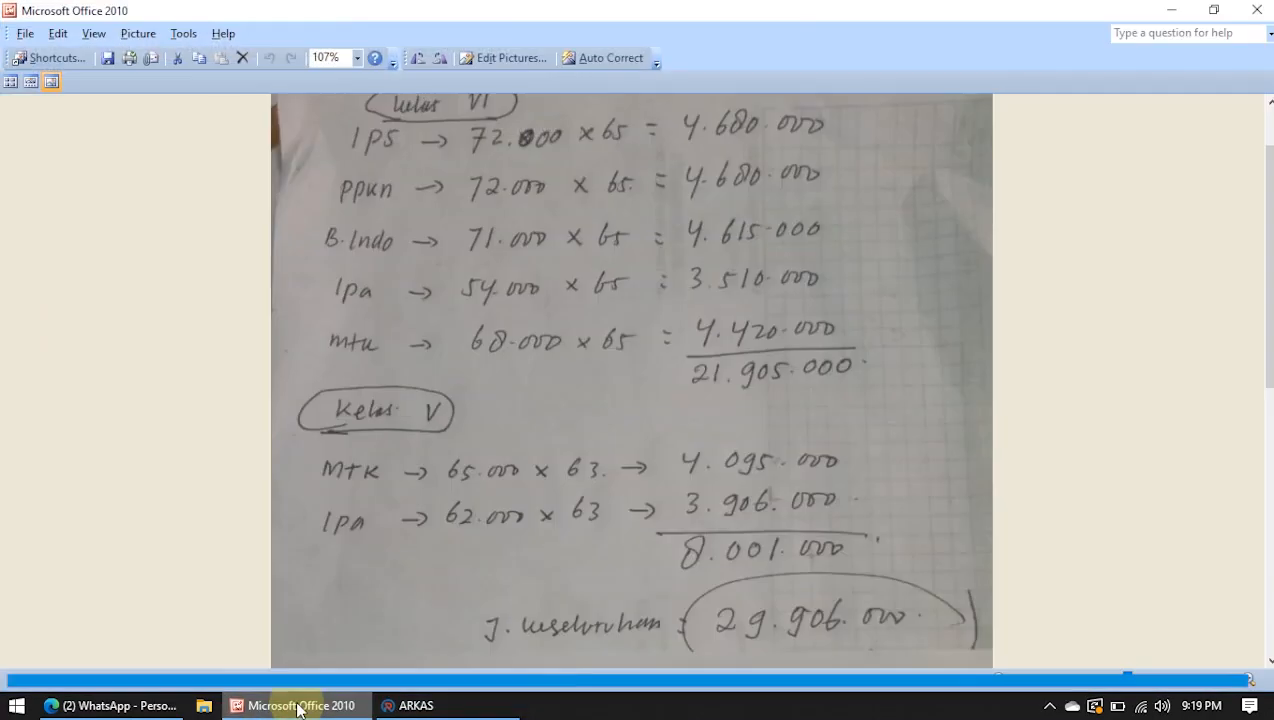
click(297, 708)
text(matem)
click(486, 362)
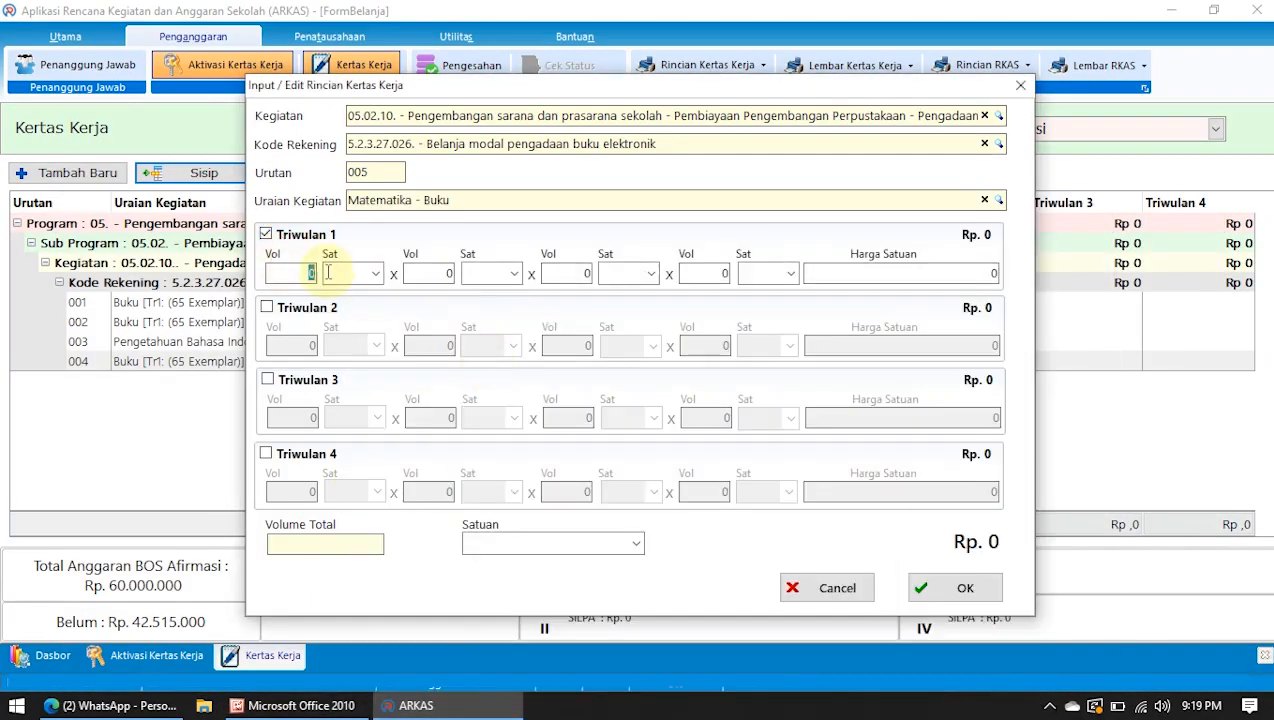
Enter volume 65, unit Exemplar and Harga Satuan 68000 in Triwulan 1, set the overall Satuan to Exemplar and save item 005.
click(960, 274)
text(680000)
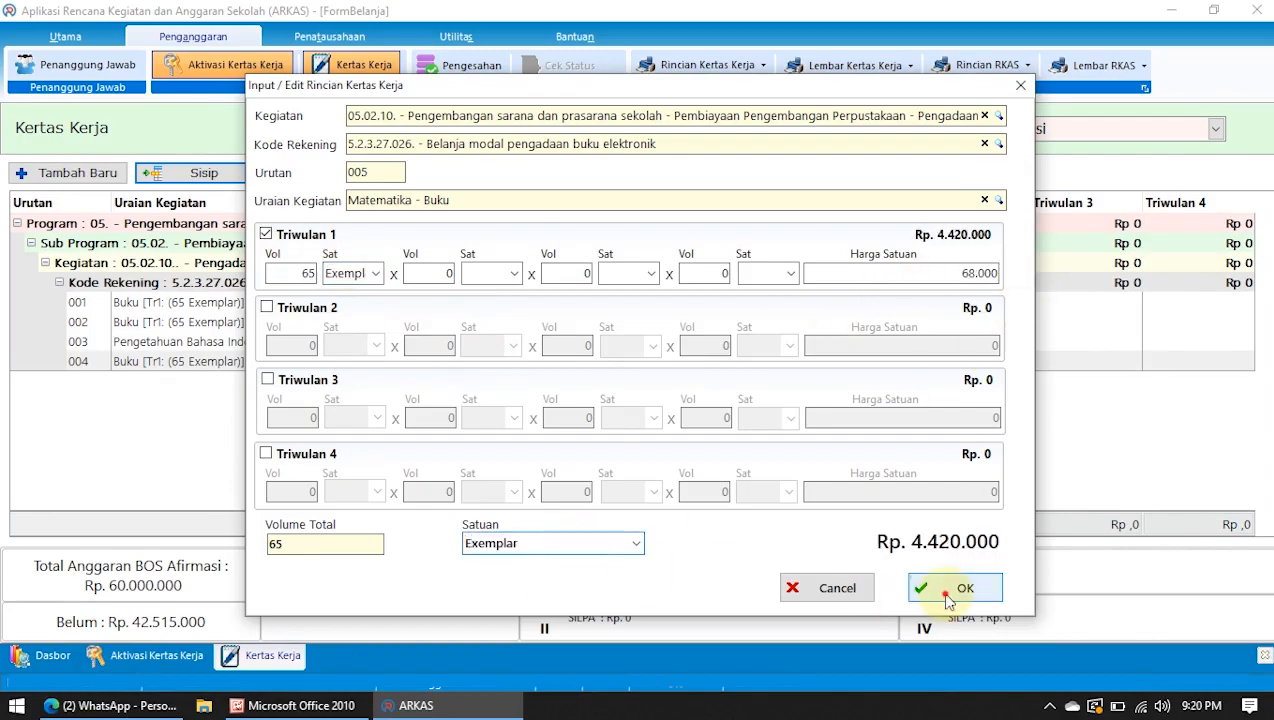
click(946, 588)
Check the class V MTK price line, insert item 006 and set its Uraian Kegiatan to Matematika - Buku by searching "matem".
click(274, 712)
click(275, 712)
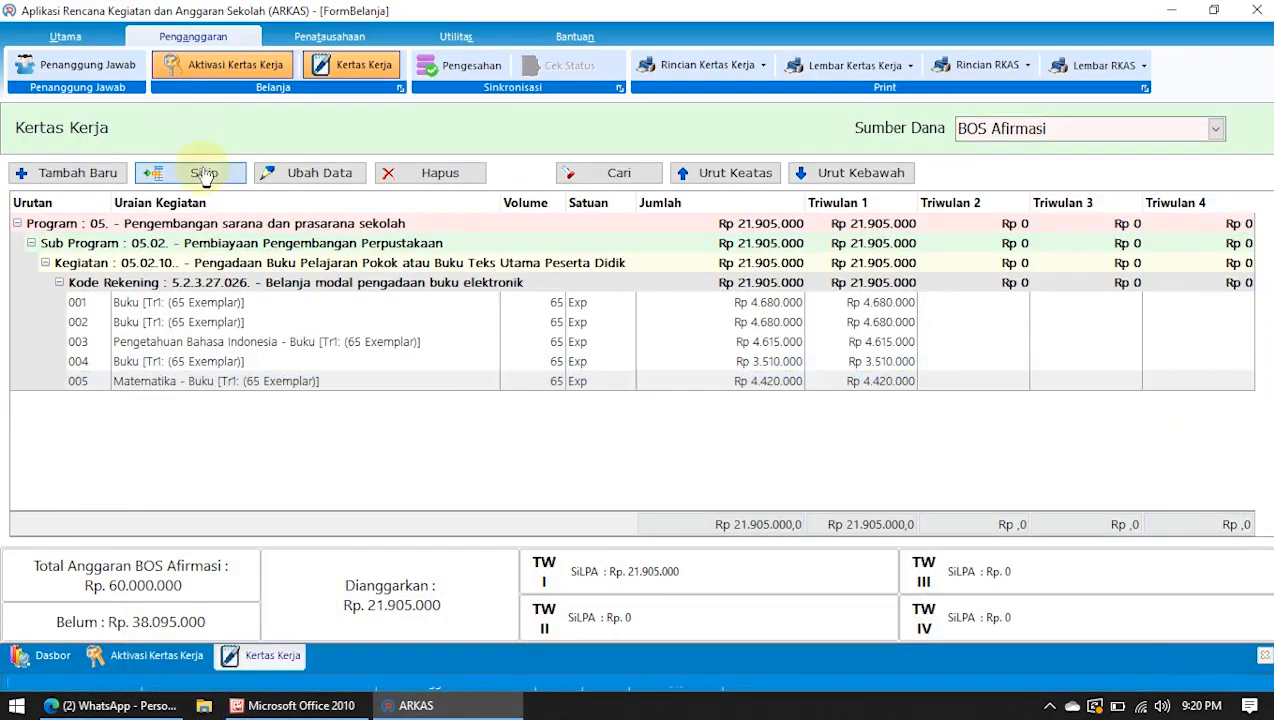
click(200, 172)
text(matem)
double_click(502, 329)
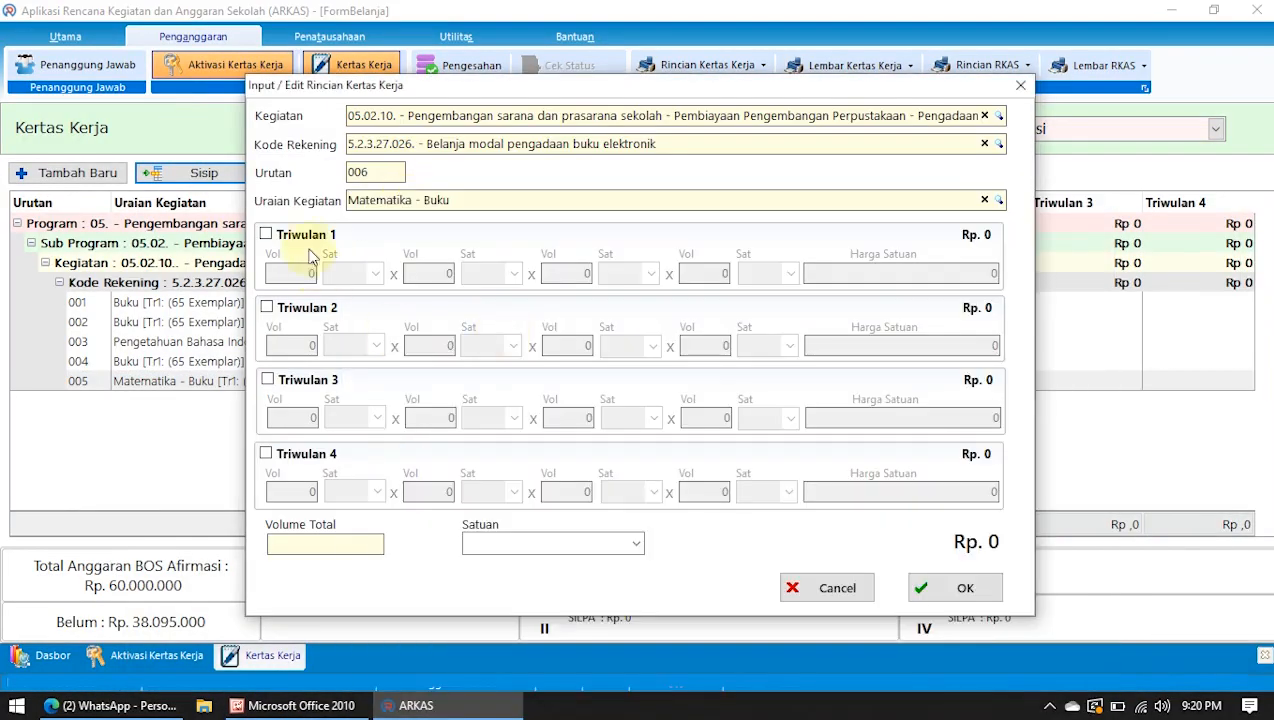
Enable Triwulan 1 for item 006 and enter volume 63, unit Exemplar and Harga Satuan 65000 from the class V MTK line.
click(267, 234)
click(314, 711)
click(314, 711)
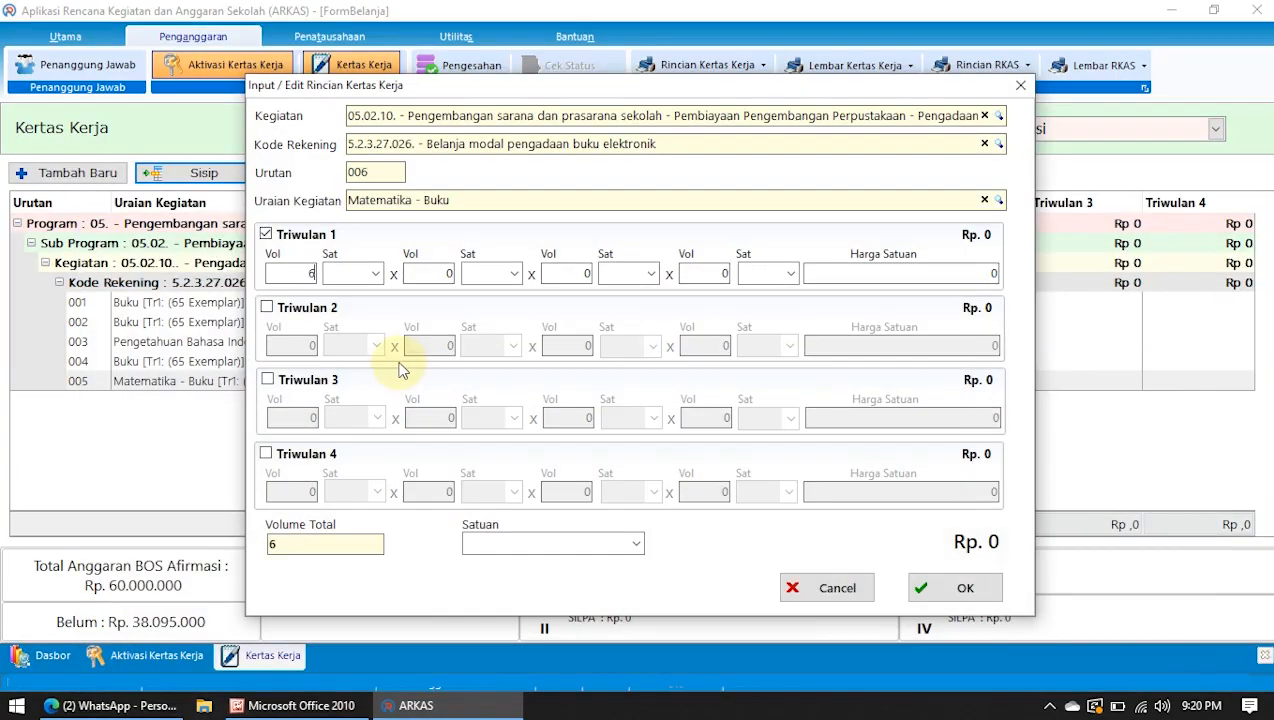
click(950, 273)
text(65000)
Set the overall Satuan of item 006 to Exemplar, compare the entry with the price list and save it.
click(592, 543)
click(580, 562)
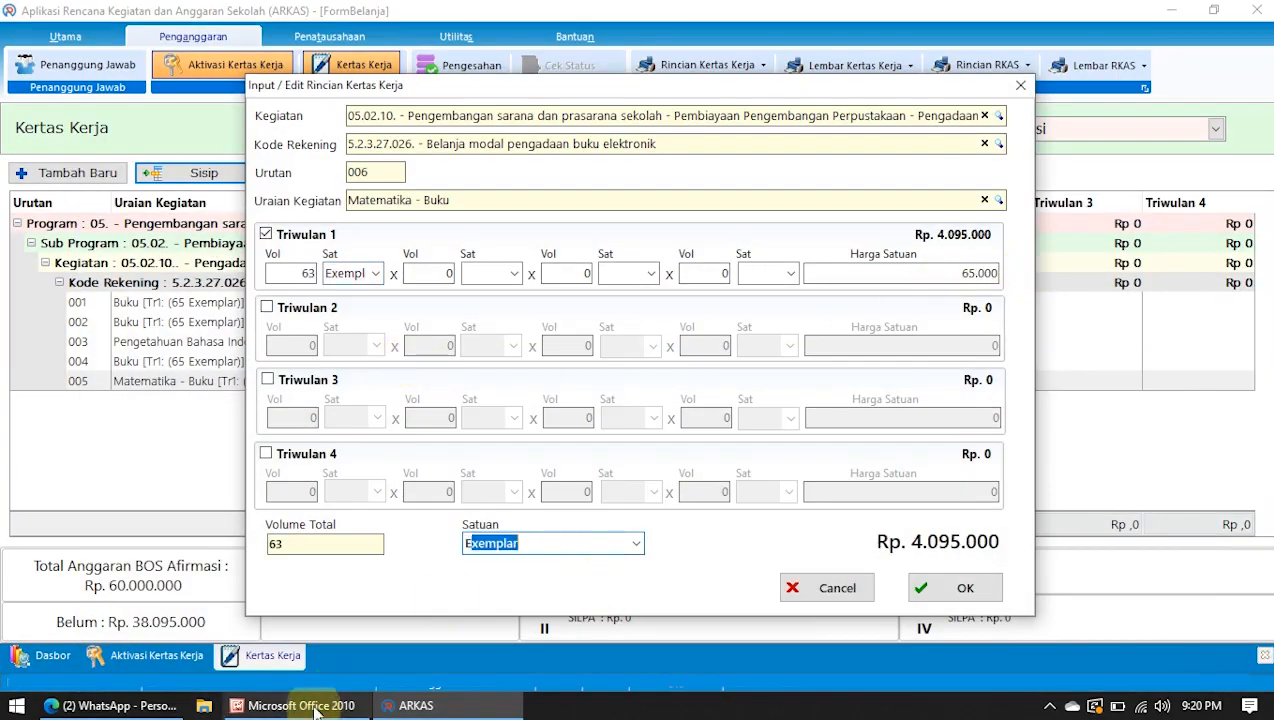
click(300, 706)
click(314, 712)
click(958, 589)
Check the class V IPA price line, insert item 007 and set its Uraian Kegiatan to Buku by searching "buku".
click(300, 706)
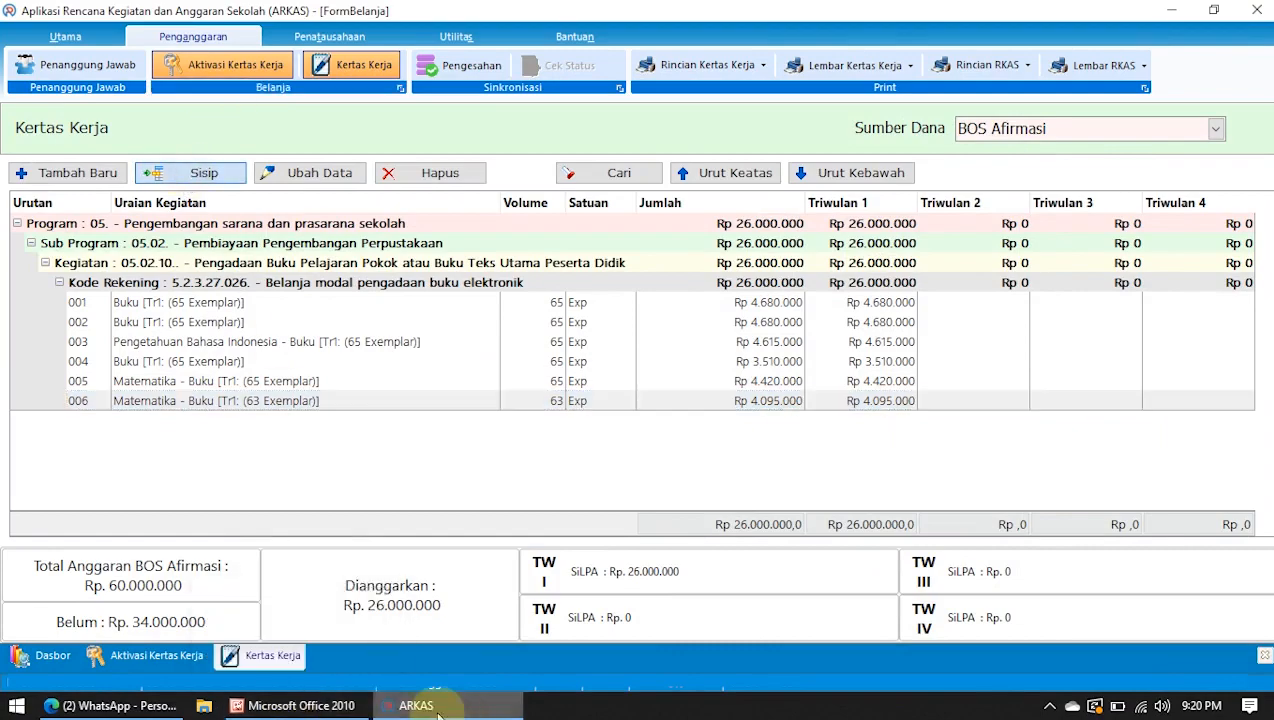
click(420, 708)
click(390, 203)
text(buku)
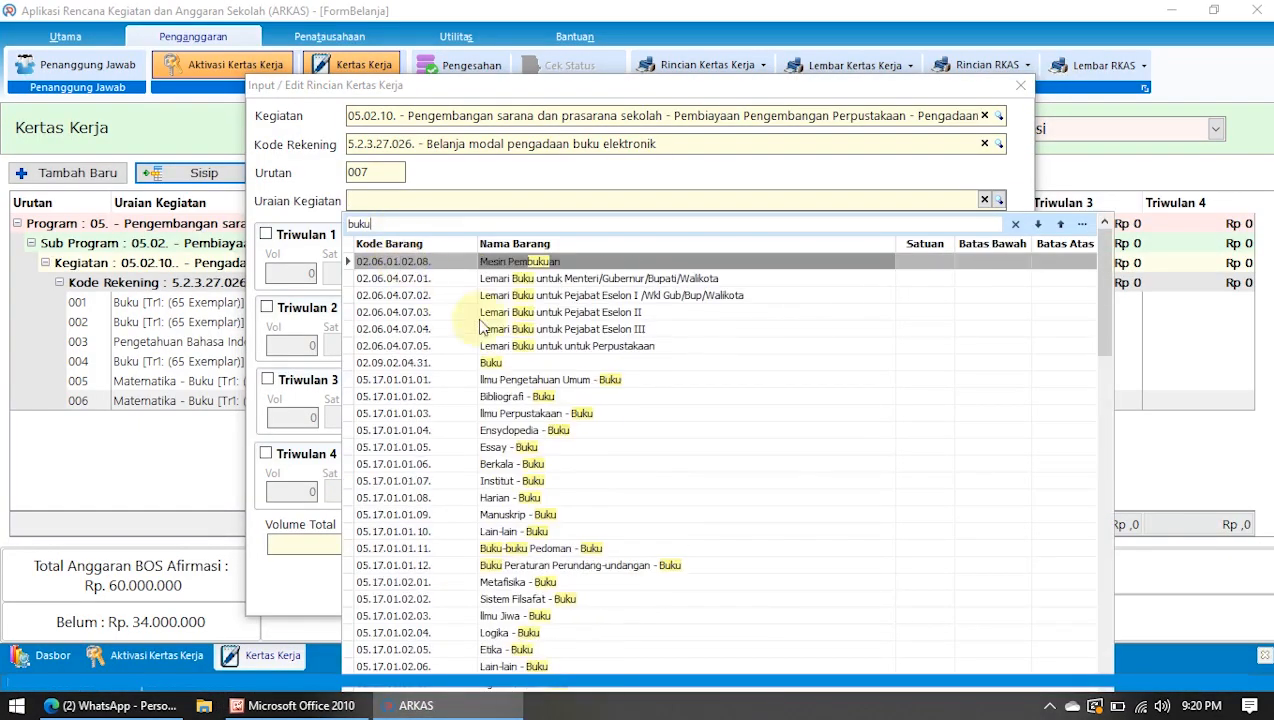
click(477, 362)
Enable Triwulan 1 for item 007 and enter volume 63, unit Exemplar and Harga Satuan 62000 from the class V IPA line.
click(300, 236)
text(63)
drag(975, 275, 1157, 281)
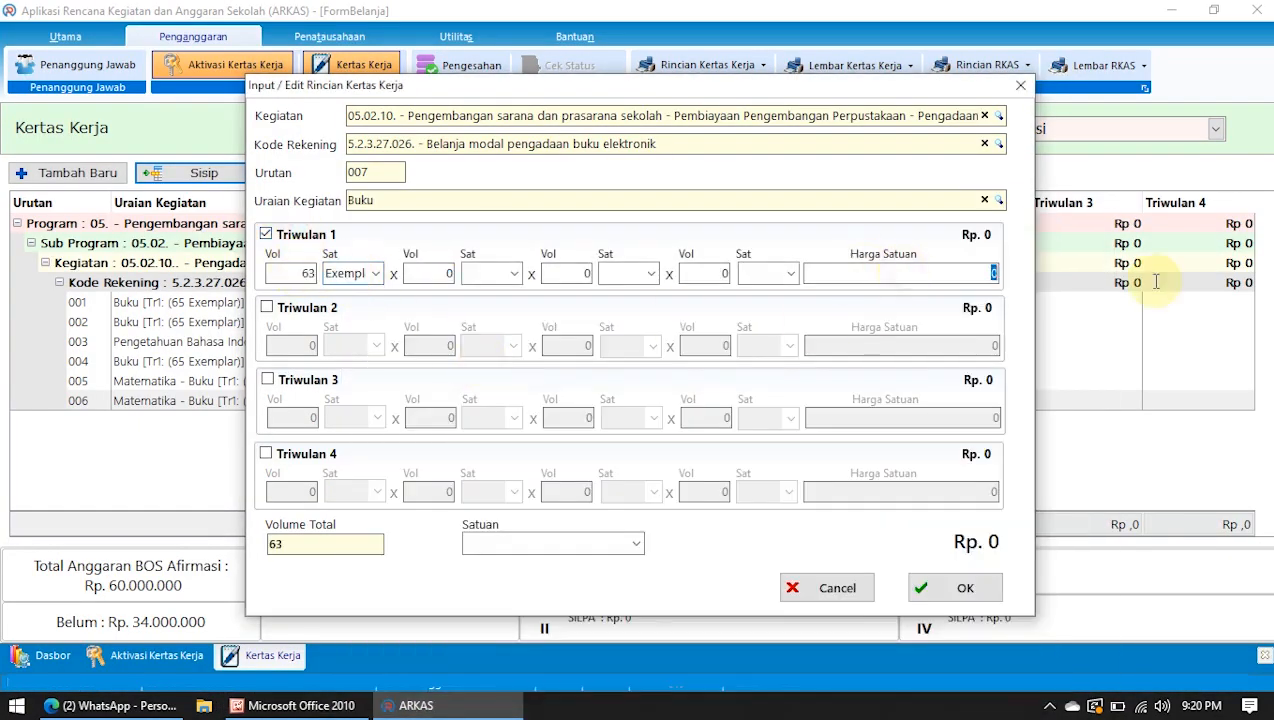
text(6)
click(290, 706)
click(508, 708)
text(2000)
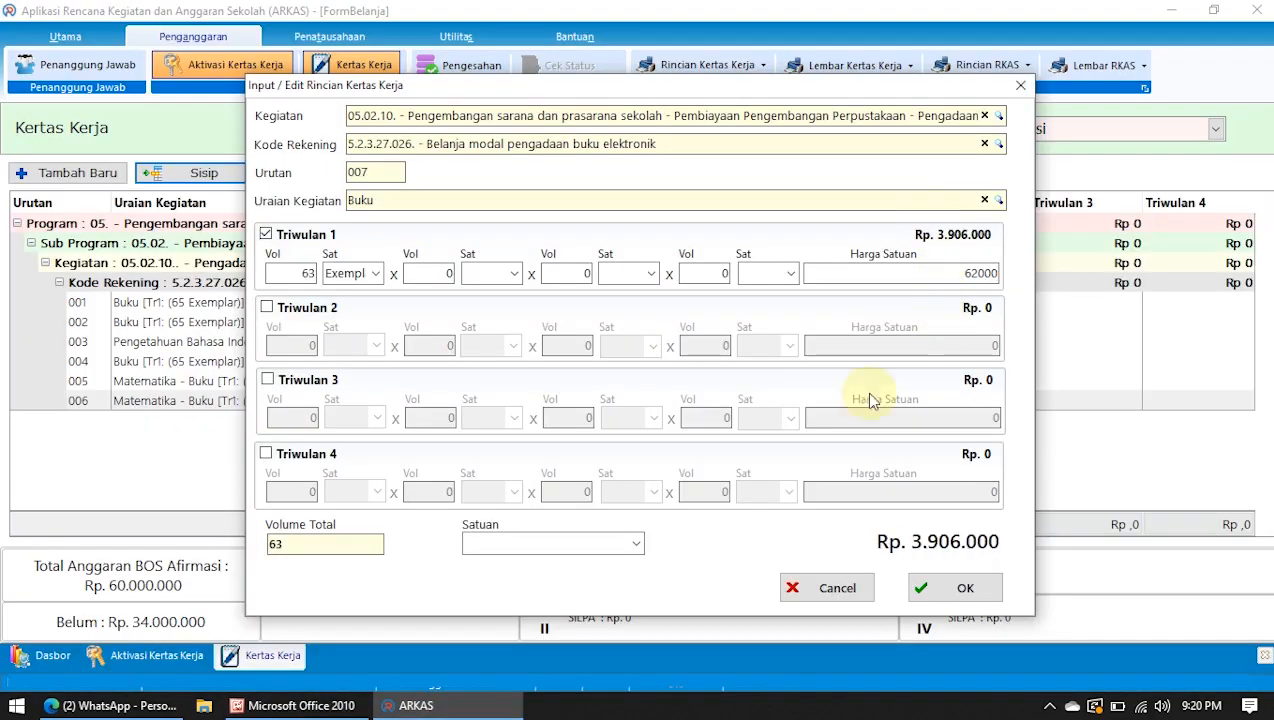
Set the overall Satuan of item 007 to Exemplar and save the entry.
click(603, 543)
click(603, 563)
click(958, 588)
Compare the overall total on the handwritten price list with the budgeted total in the Kertas Kerja.
click(325, 708)
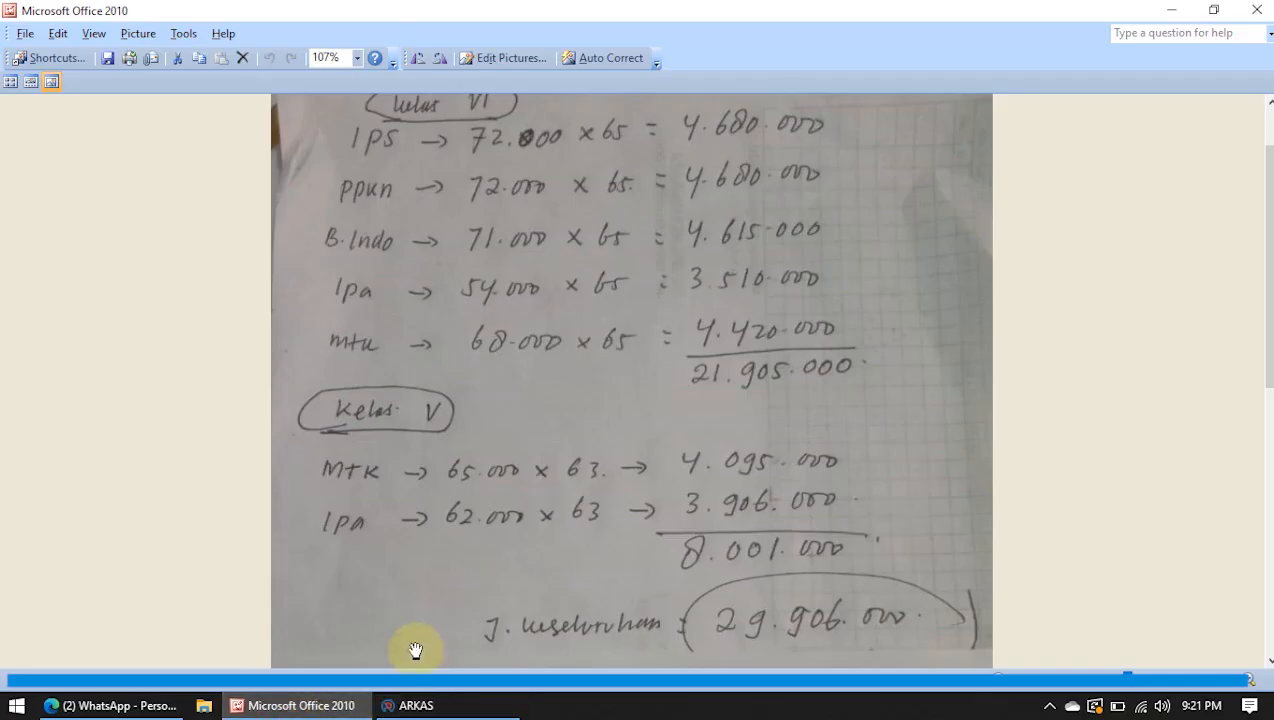
click(340, 709)
click(315, 710)
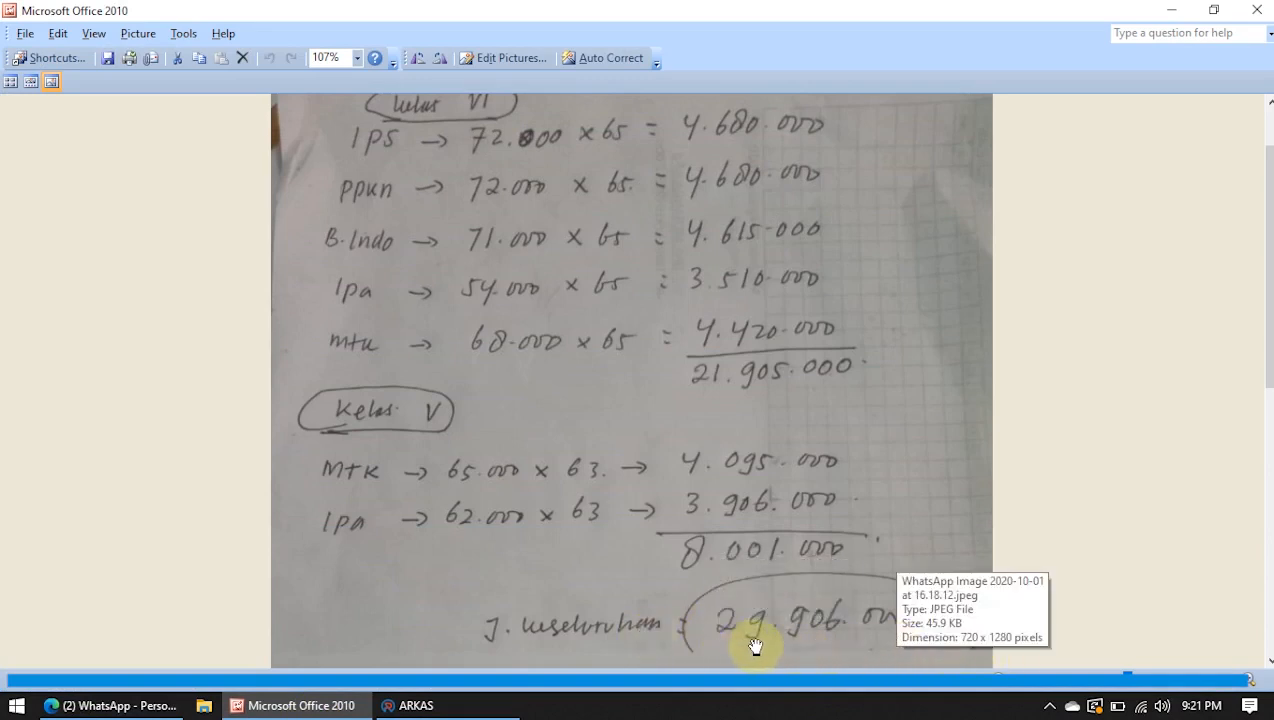
click(290, 706)
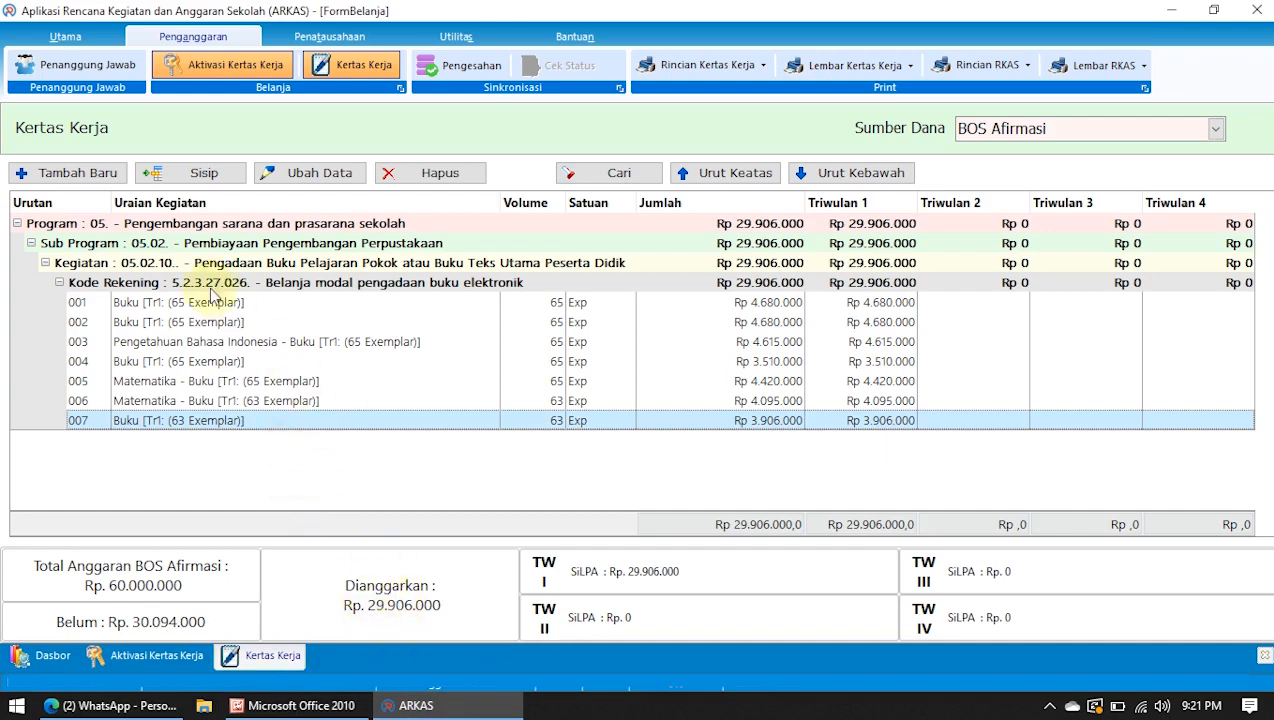
Add a new Kertas Kerja entry and open its list of Kegiatan choices.
click(87, 174)
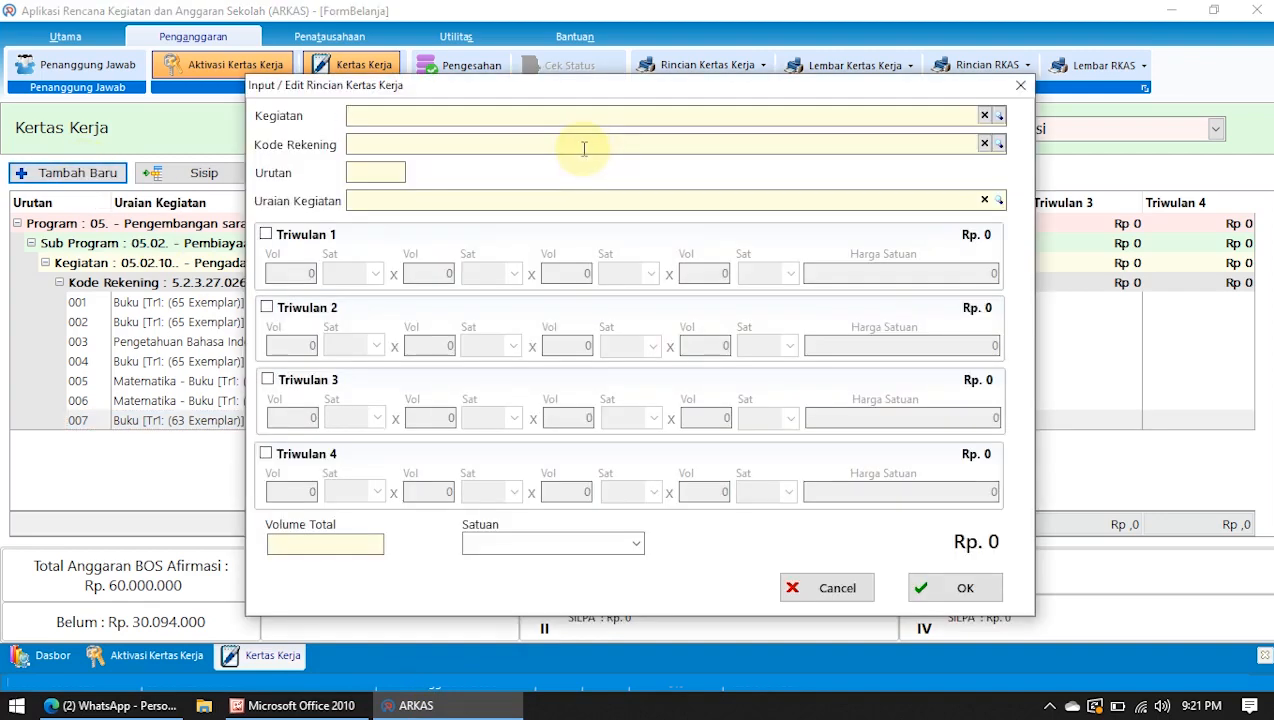
key(Return)
text(administrasi)
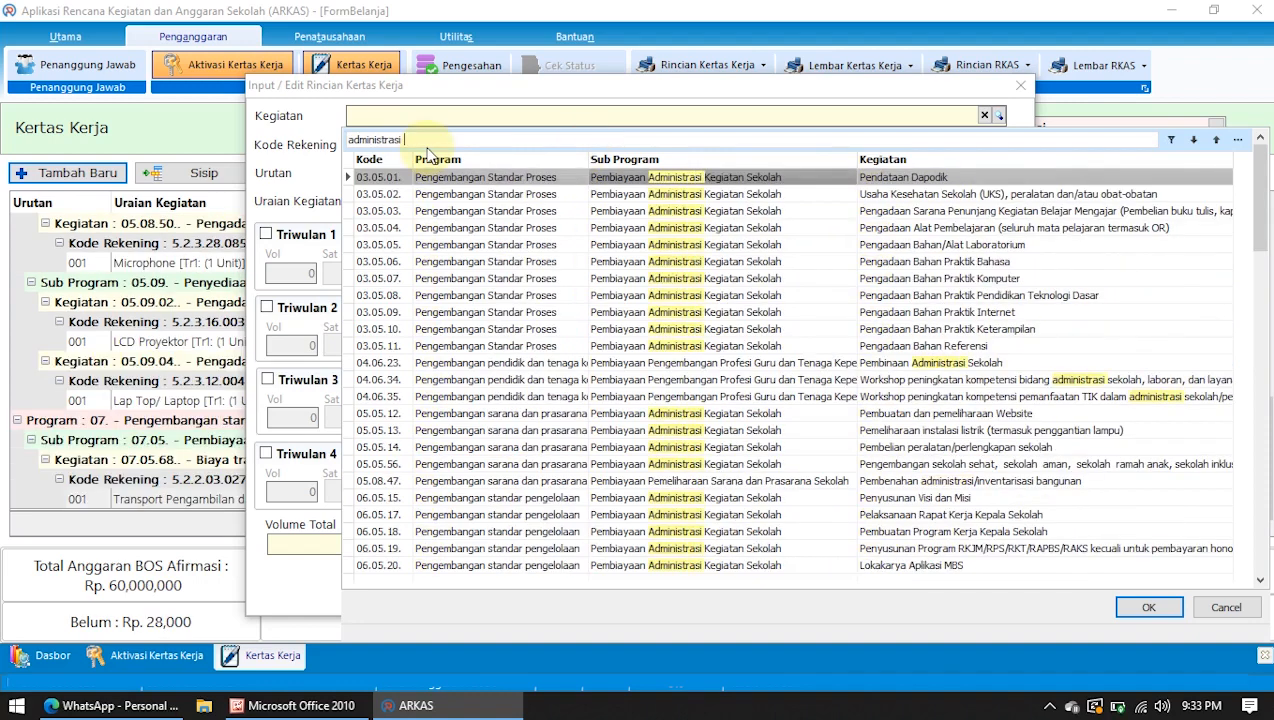
key(BackSpace)
key(BackSpace)
key(BackSpace)
key(BackSpace)
key(BackSpace)
key(BackSpace)
key(BackSpace)
key(BackSpace)
key(BackSpace)
key(BackSpace)
key(BackSpace)
key(BackSpace)
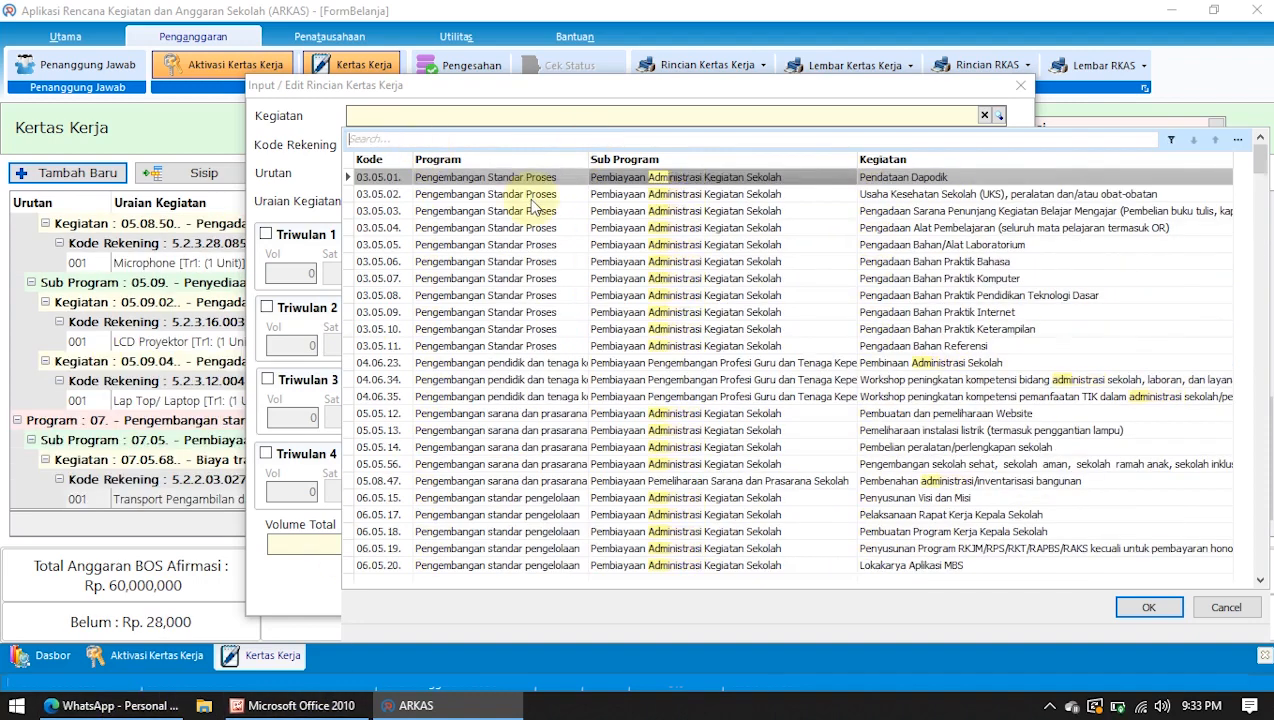
text(jili)
key(BackSpace)
key(BackSpace)
key(BackSpace)
Set the Kegiatan to 07.05.66 Penggandaan laporan dan/atau surat-menyurat by searching "laporan", and the Kode Rekening to 5.2.2.06.002 Belanja Penggandaan/Foto copy by searching "pengga".
text(laporan)
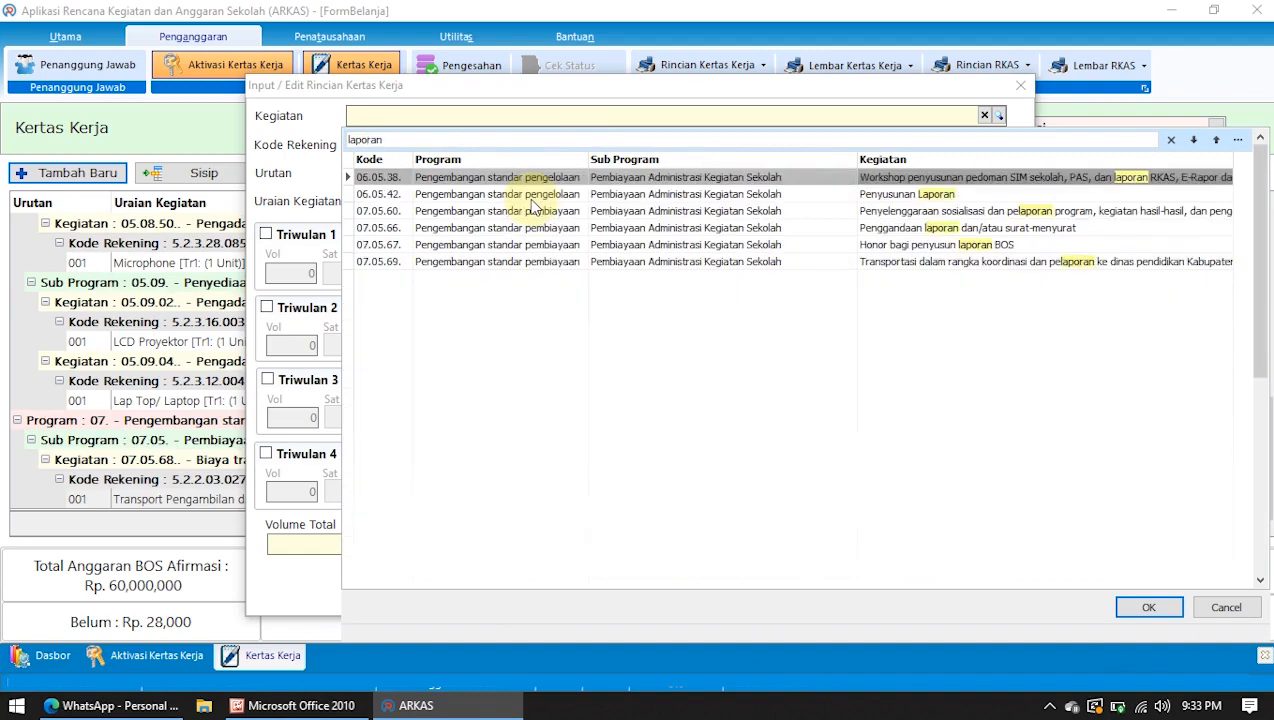
click(863, 232)
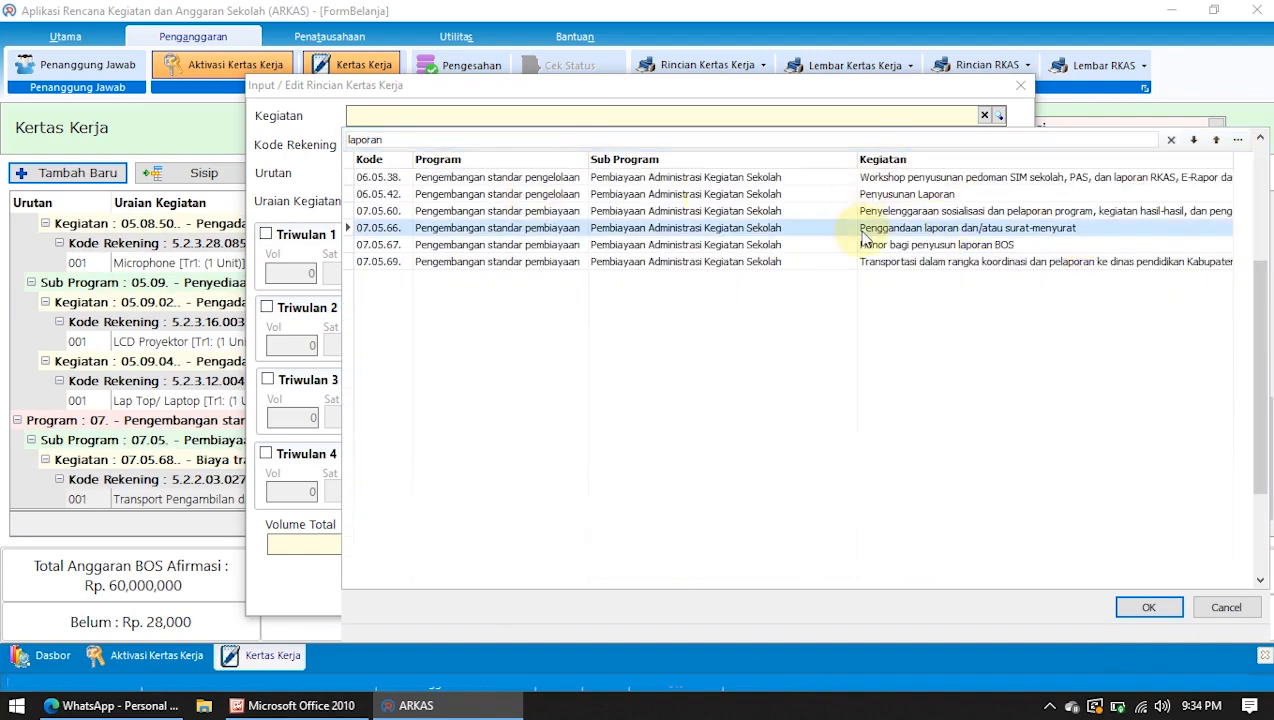
double_click(873, 232)
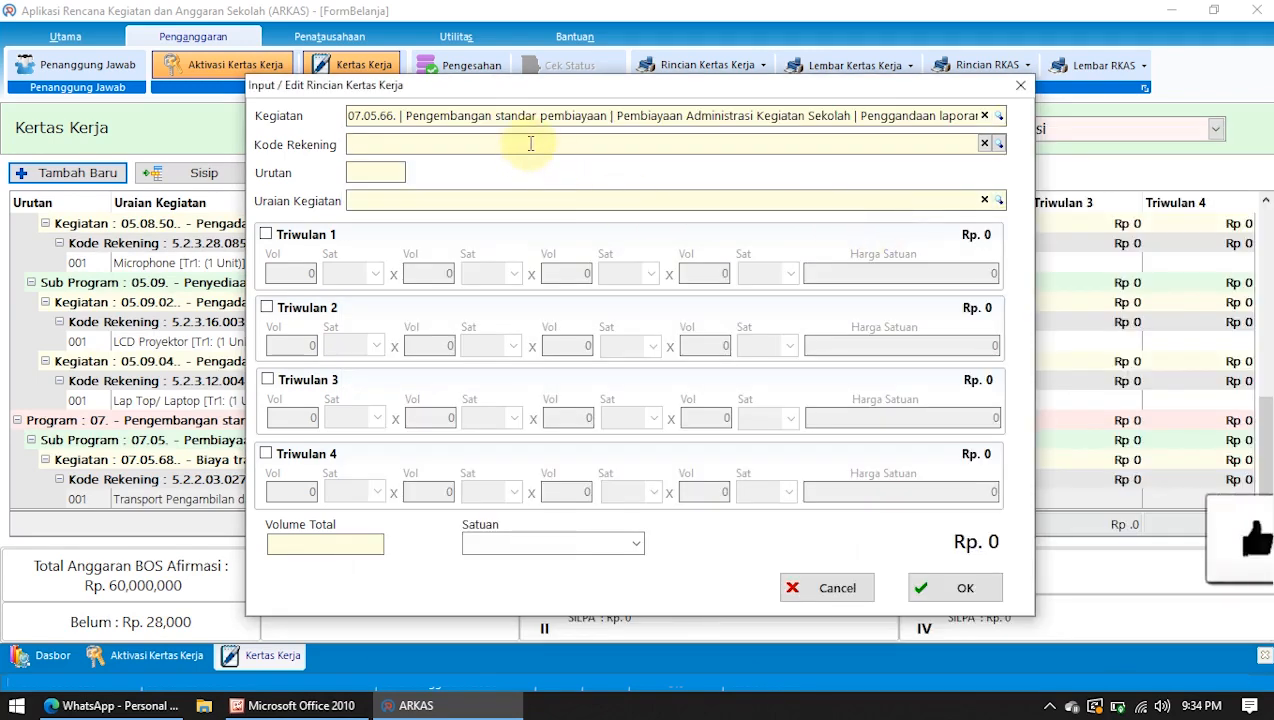
text(pengga)
double_click(546, 222)
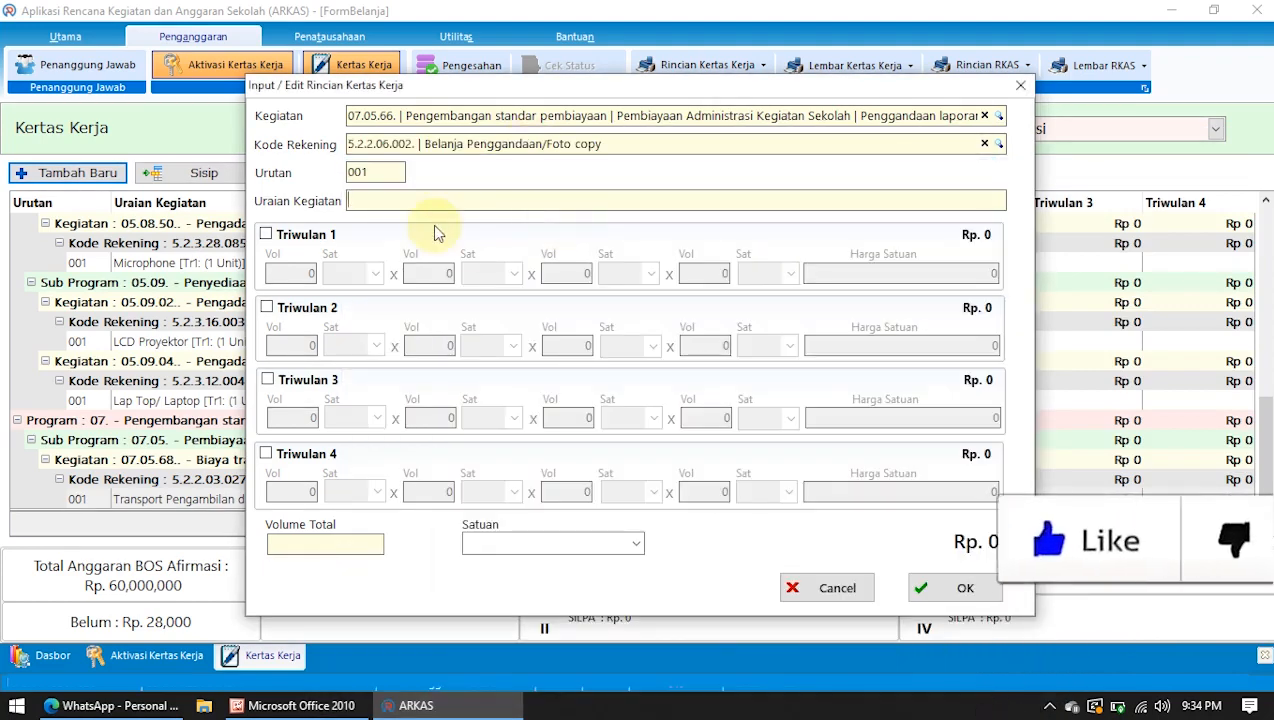
Enter the Uraian Kegiatan "Penggandaan dan penjilidan LPJ BOS Afirmasi" and budget 1 Paket at Harga Satuan 28000 in Triwulan 1.
text(Penggandaan dan penjilidan LPJ BOS Afirmasi)
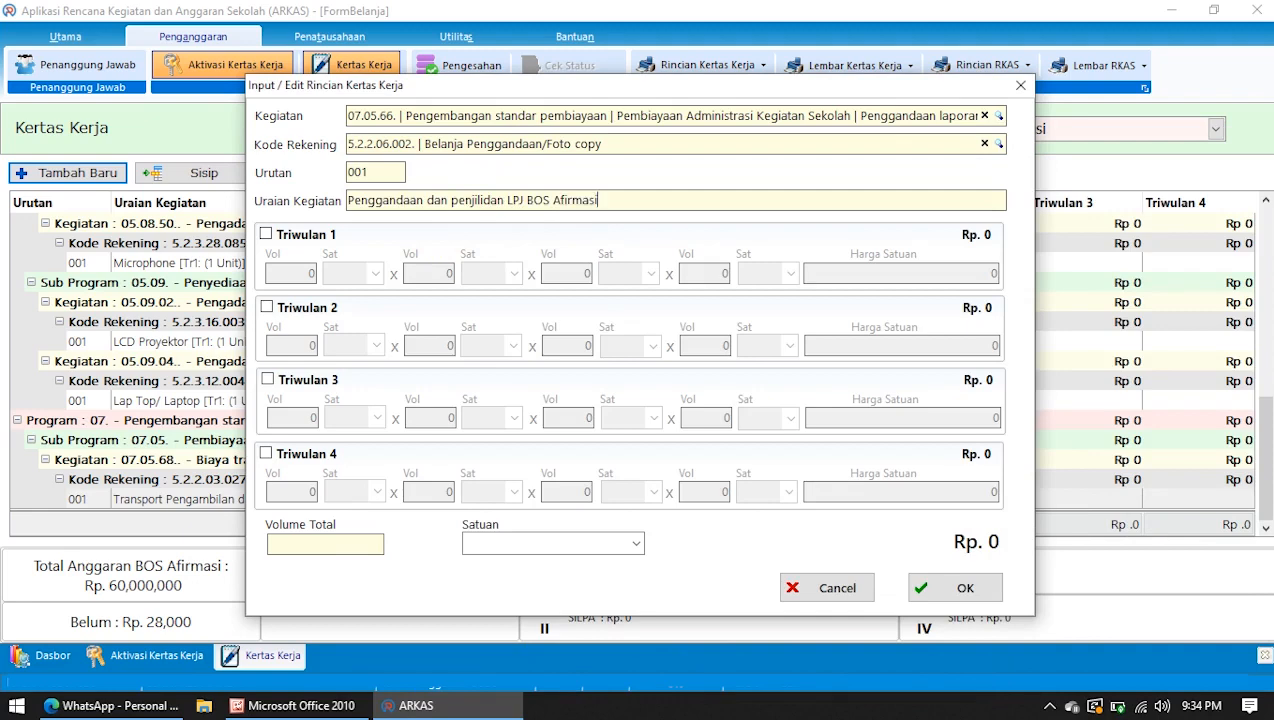
click(294, 234)
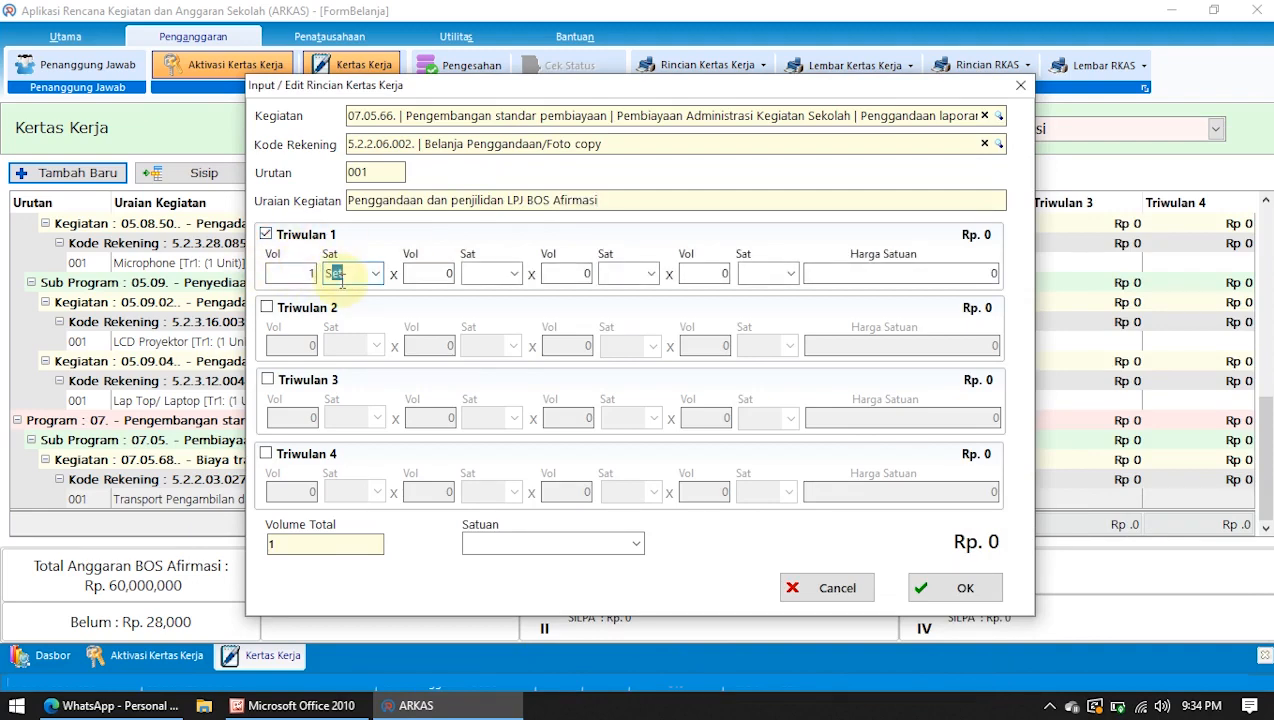
text(28000)
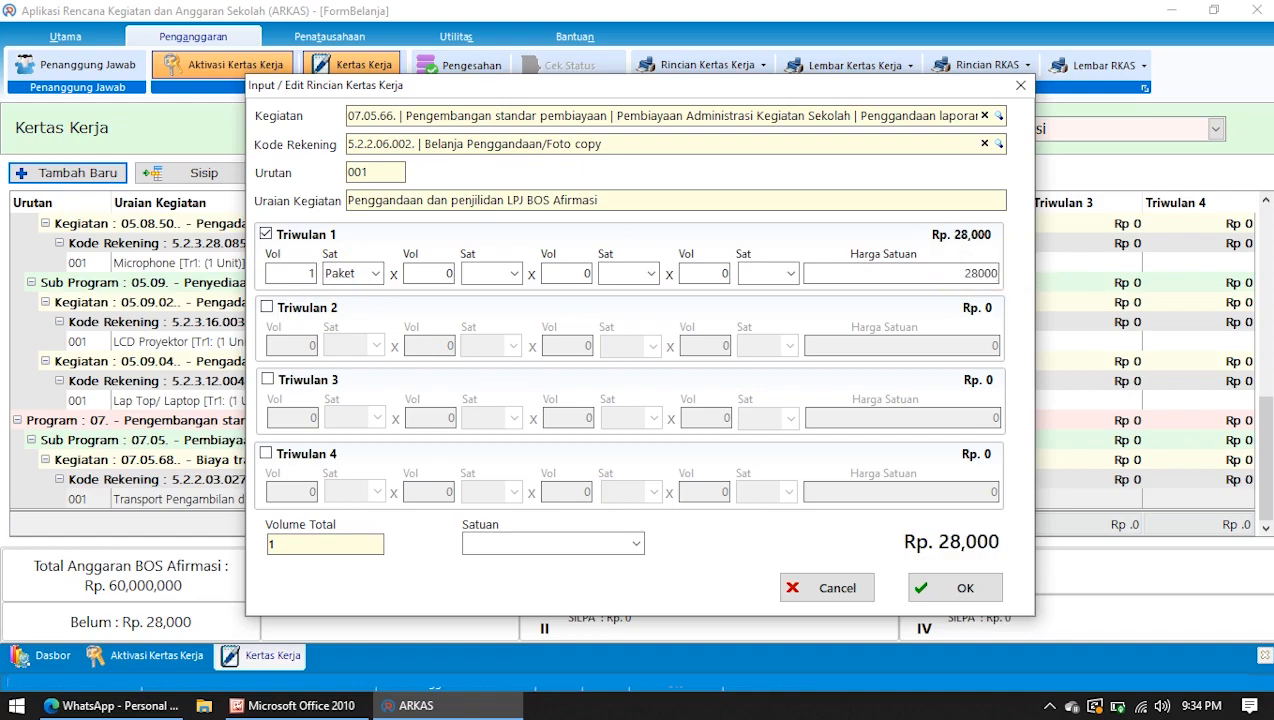
Set the overall Satuan of the LPJ copying entry to Paket and save it.
click(584, 541)
text(Paket)
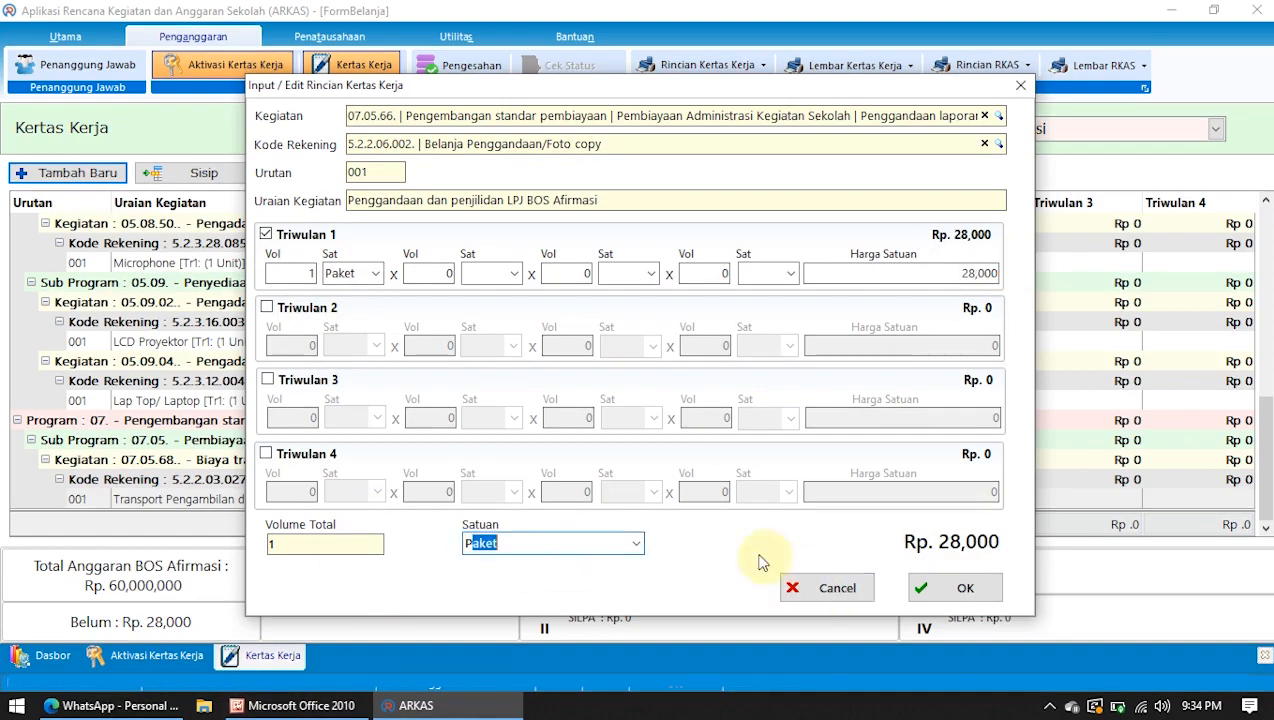
click(975, 587)
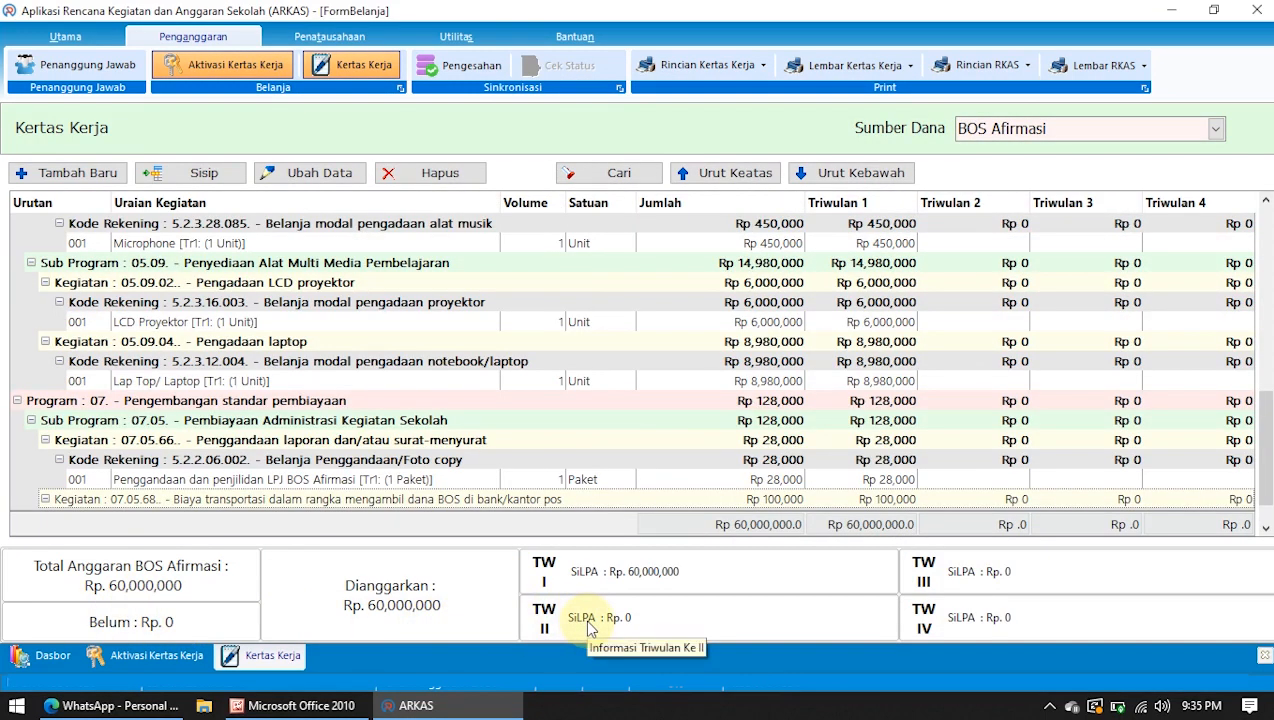
Start the Pengesahan synchronisation with BOS Afirmasi as the Sumber Dana.
click(461, 74)
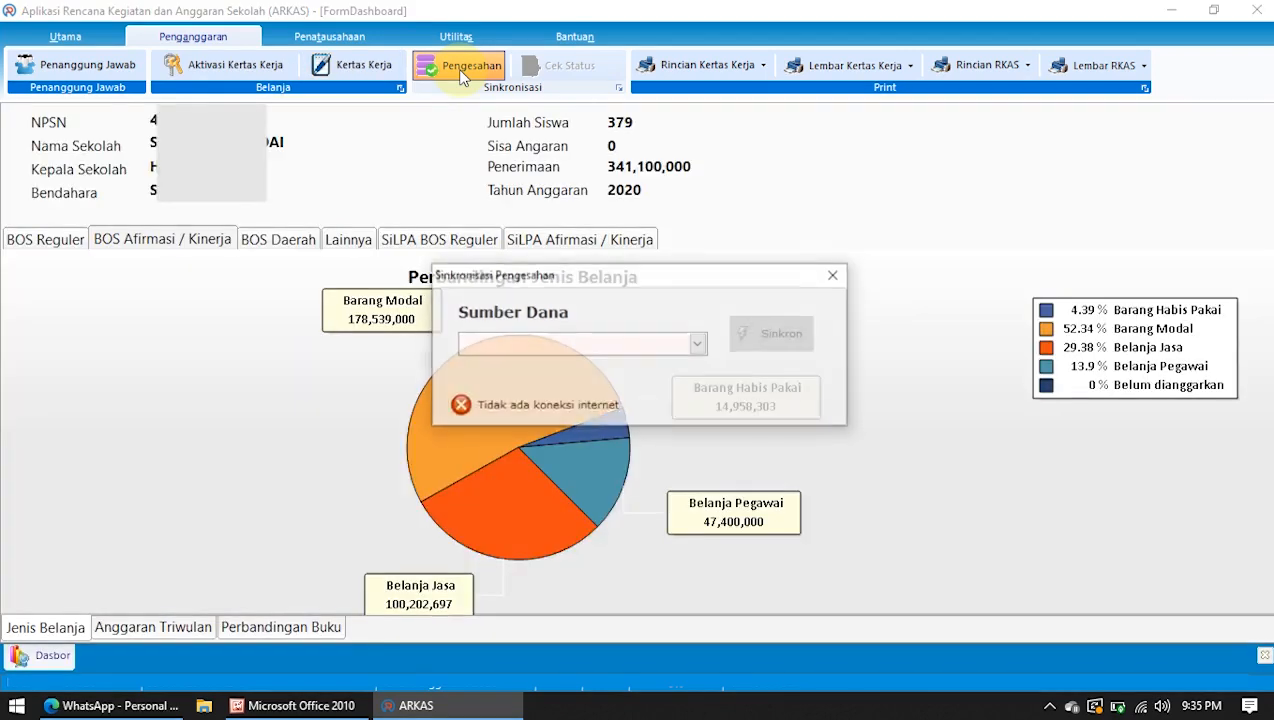
click(697, 343)
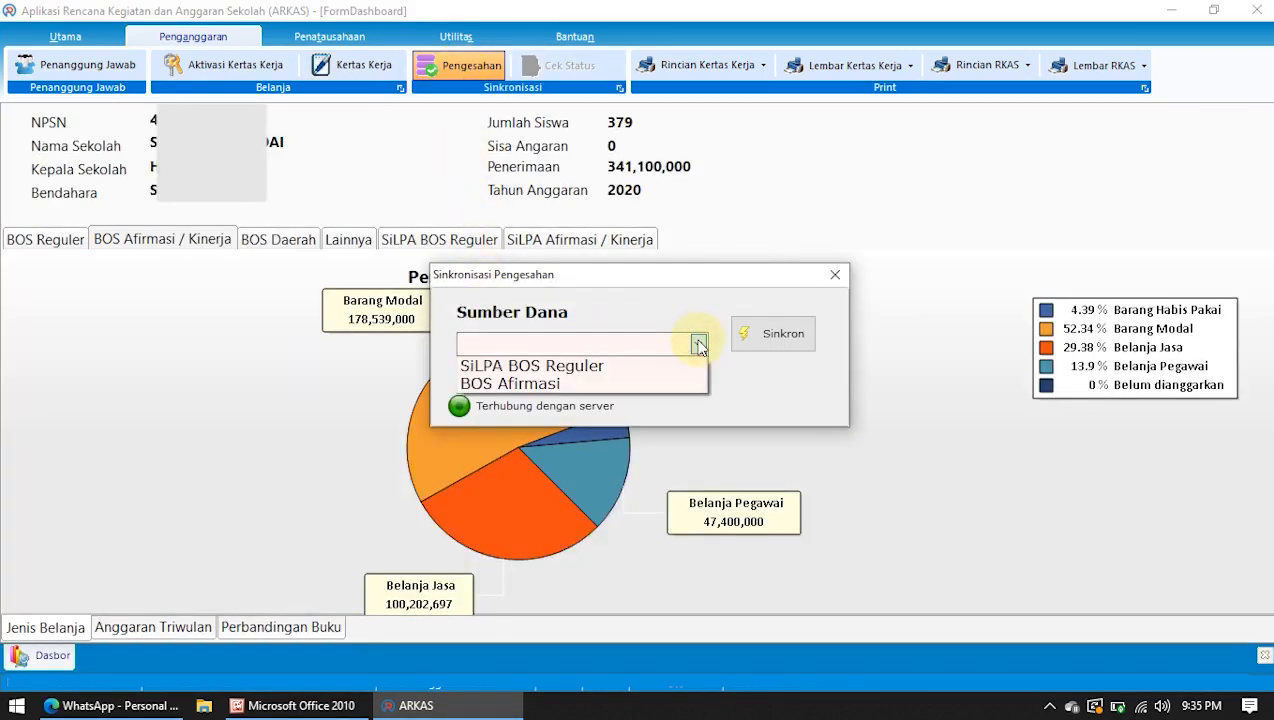
click(501, 392)
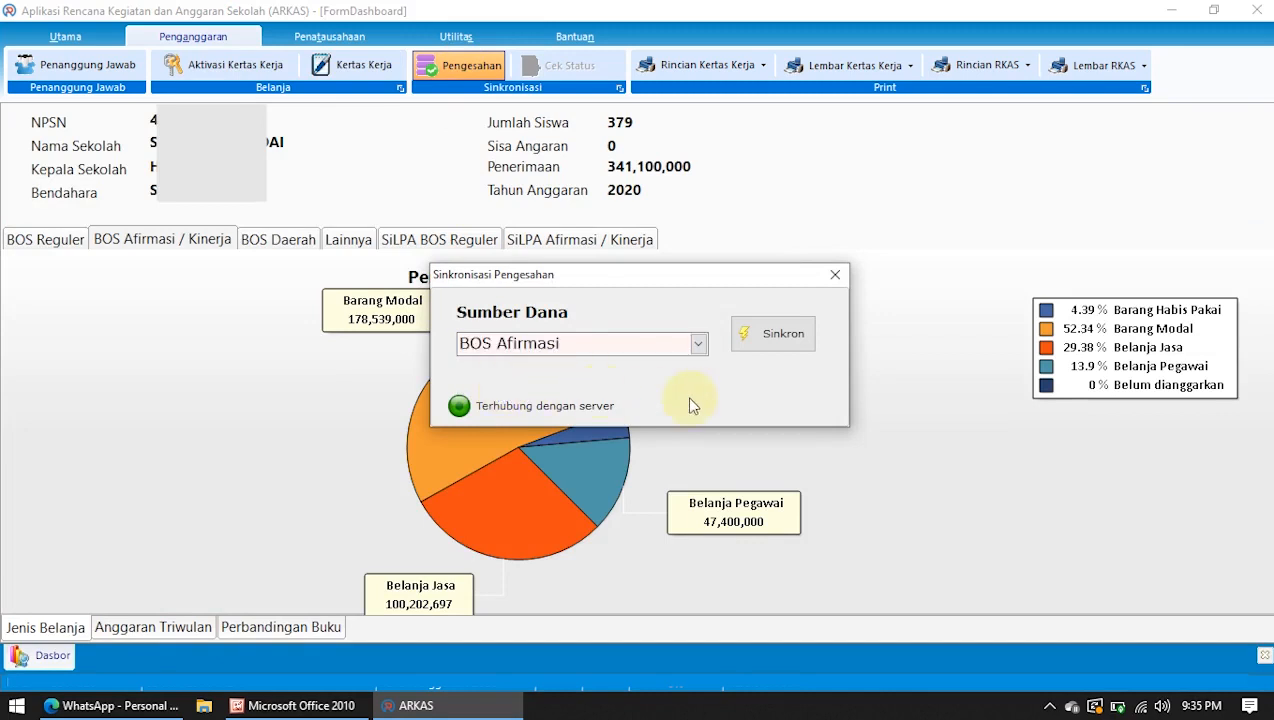
click(801, 340)
click(770, 345)
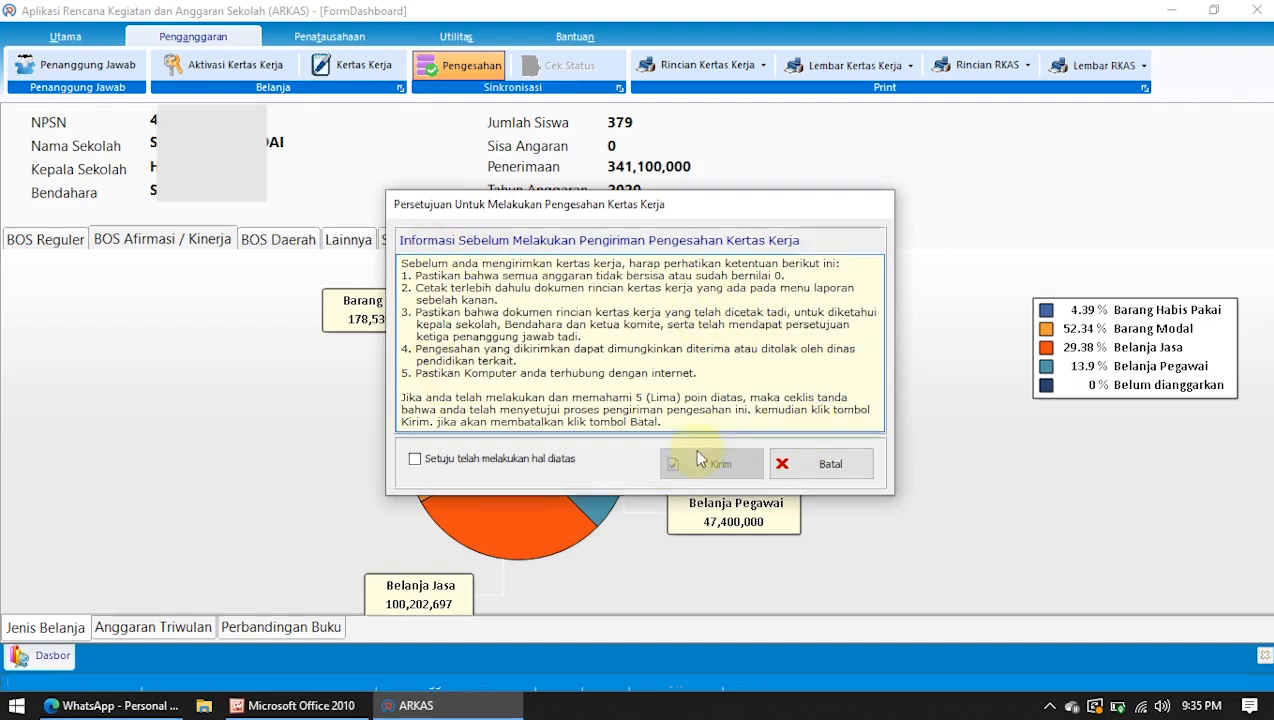
Agree to the Pengesahan submission terms, send the Kertas Kerja and check its approval status.
click(501, 470)
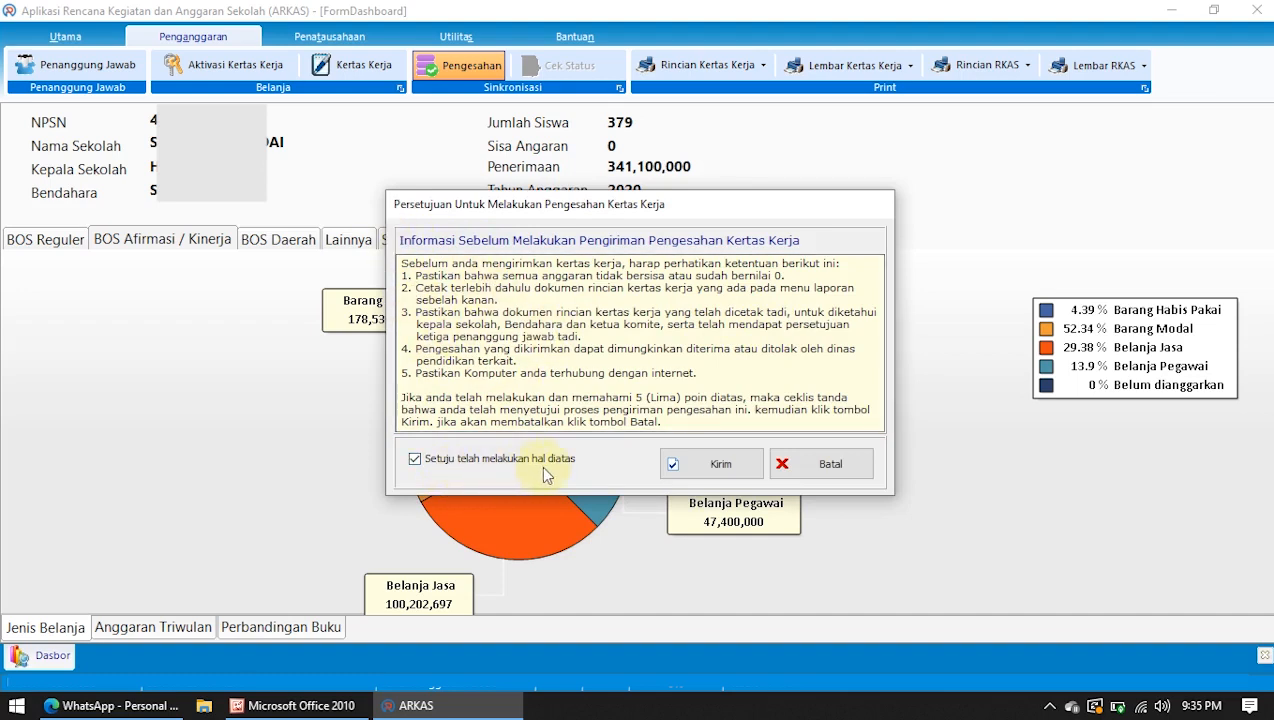
click(706, 470)
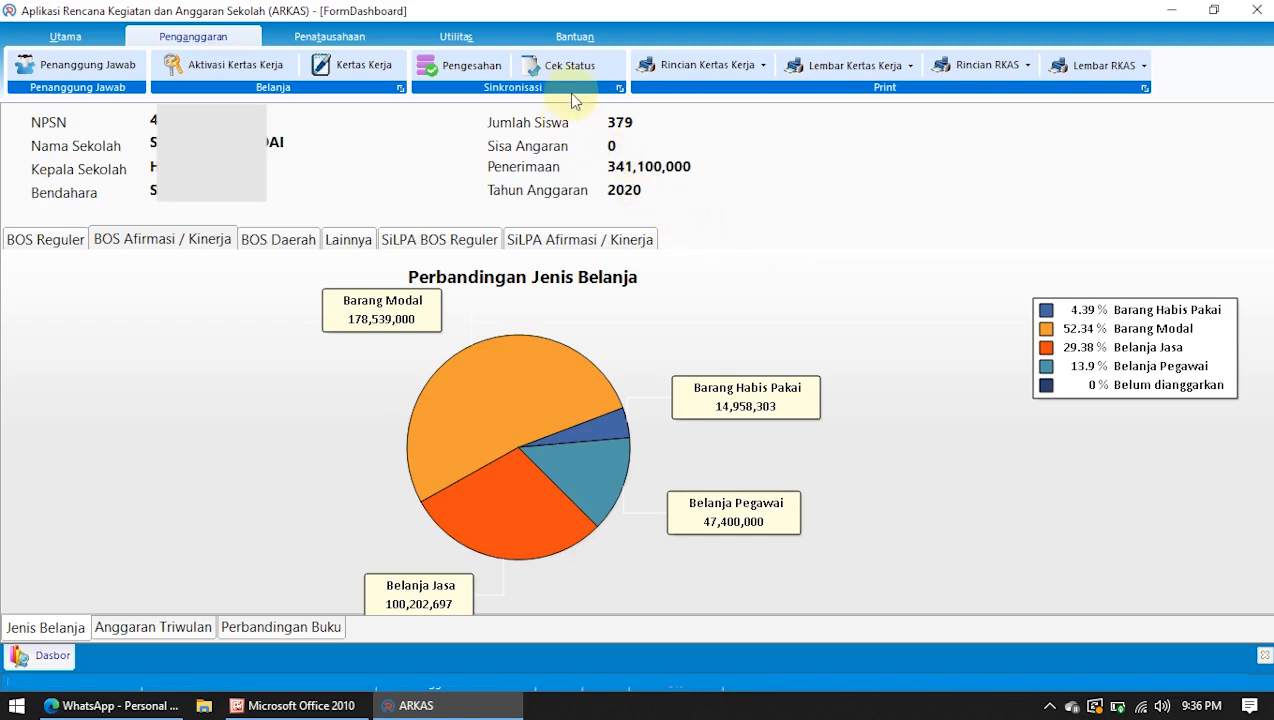
click(572, 65)
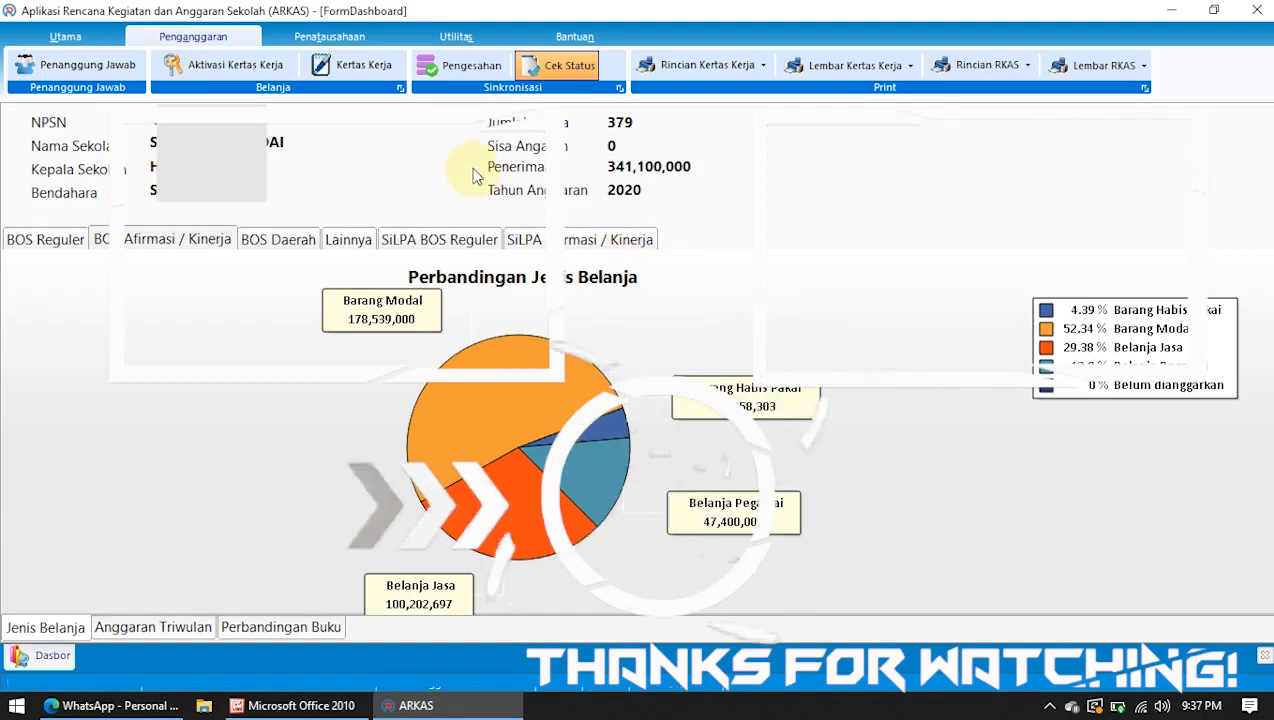
click(62, 40)
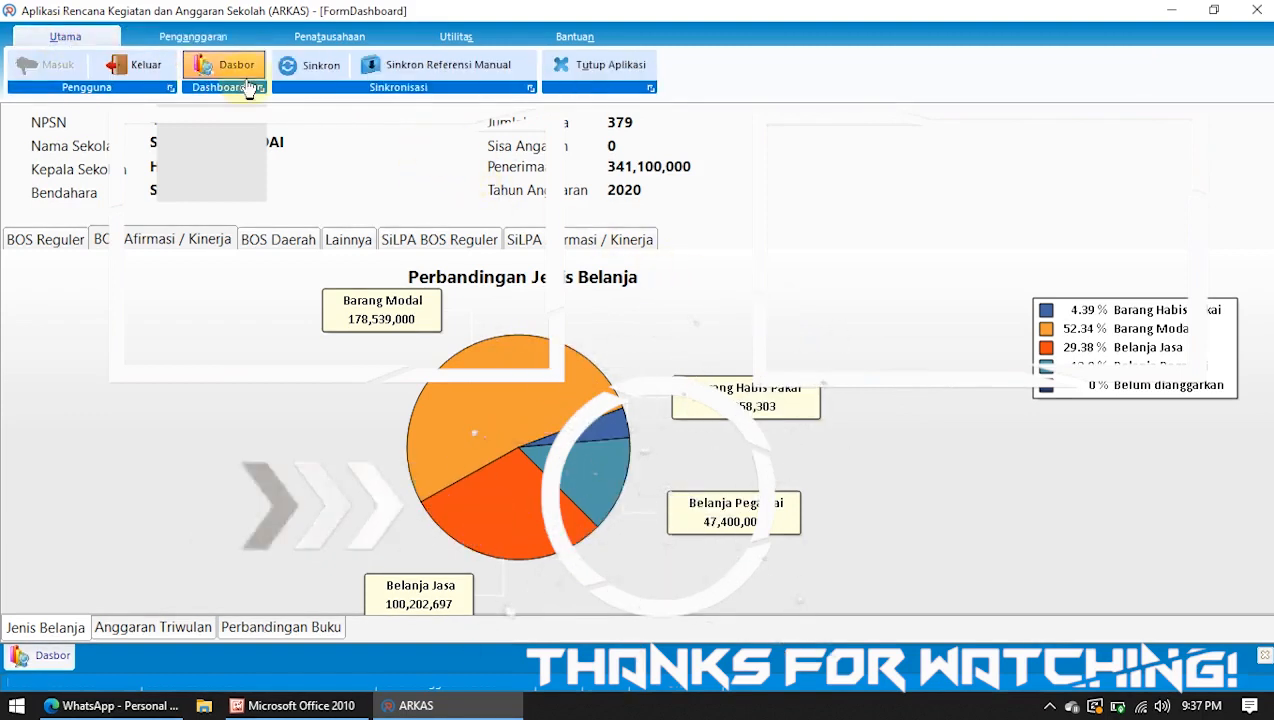
click(598, 66)
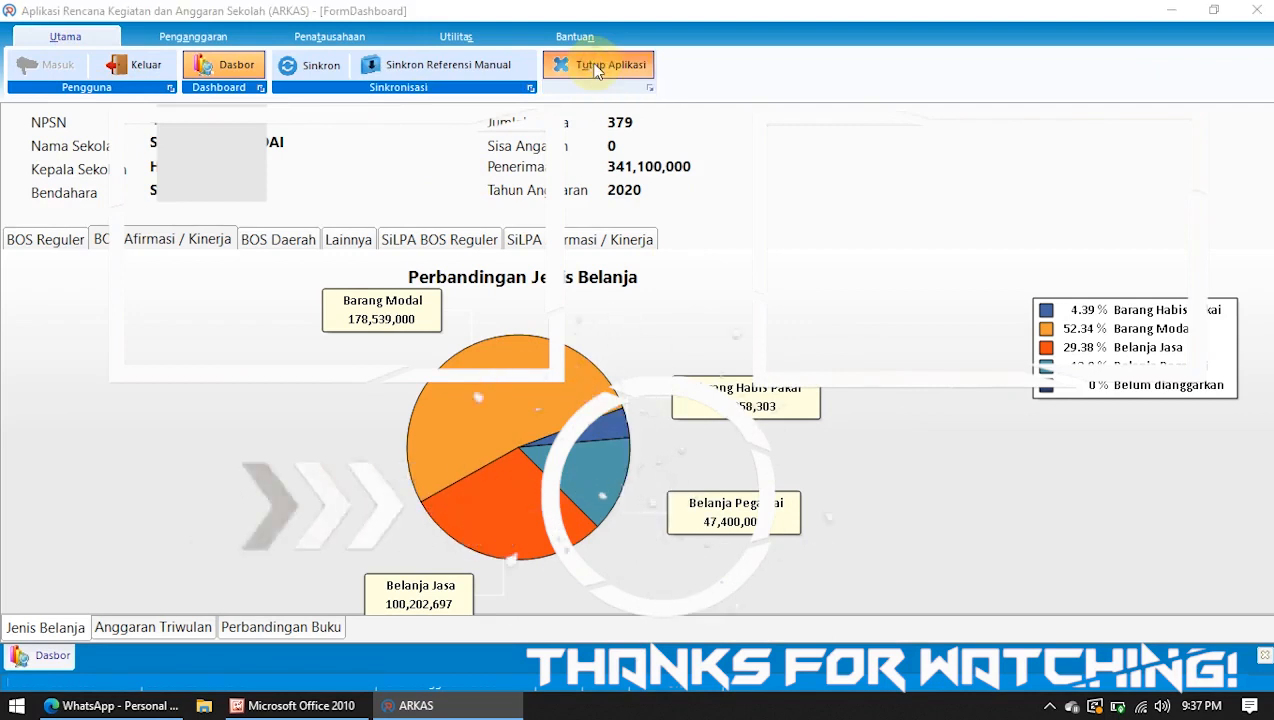
click(745, 360)
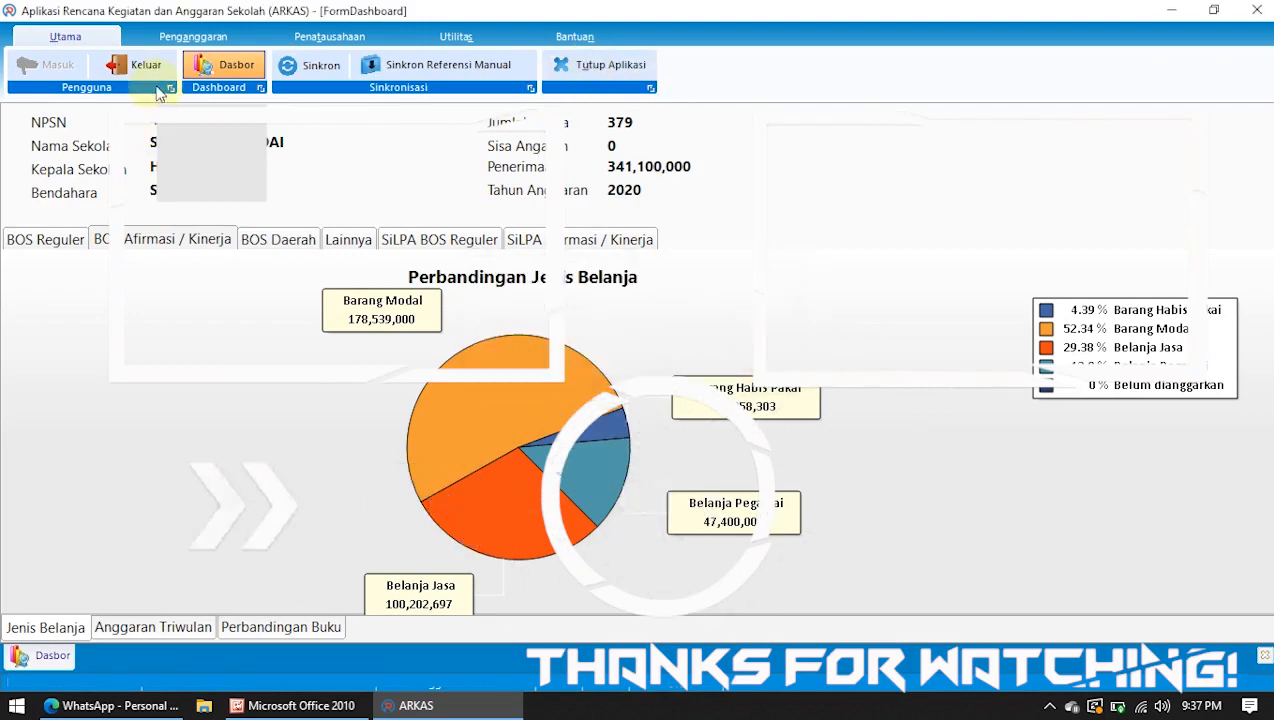